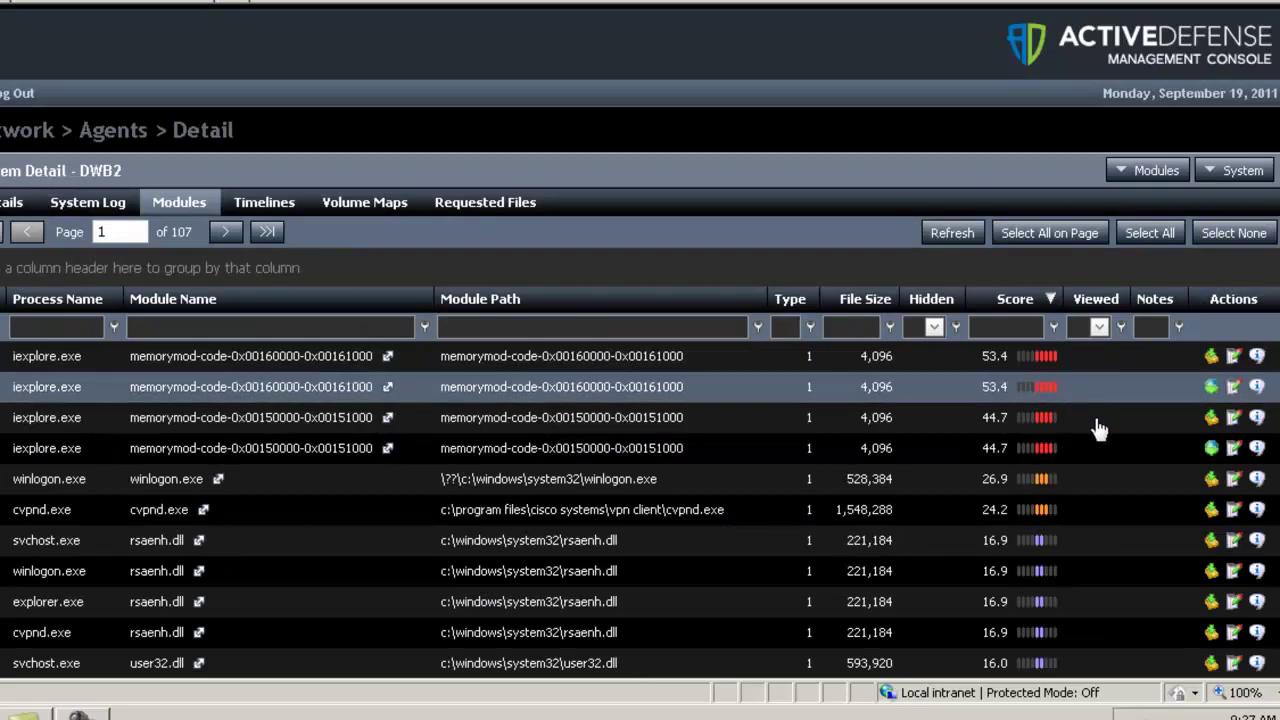
Review the strings of the top-scoring iexplore.exe module, then close the remote file browser
click(1256, 387)
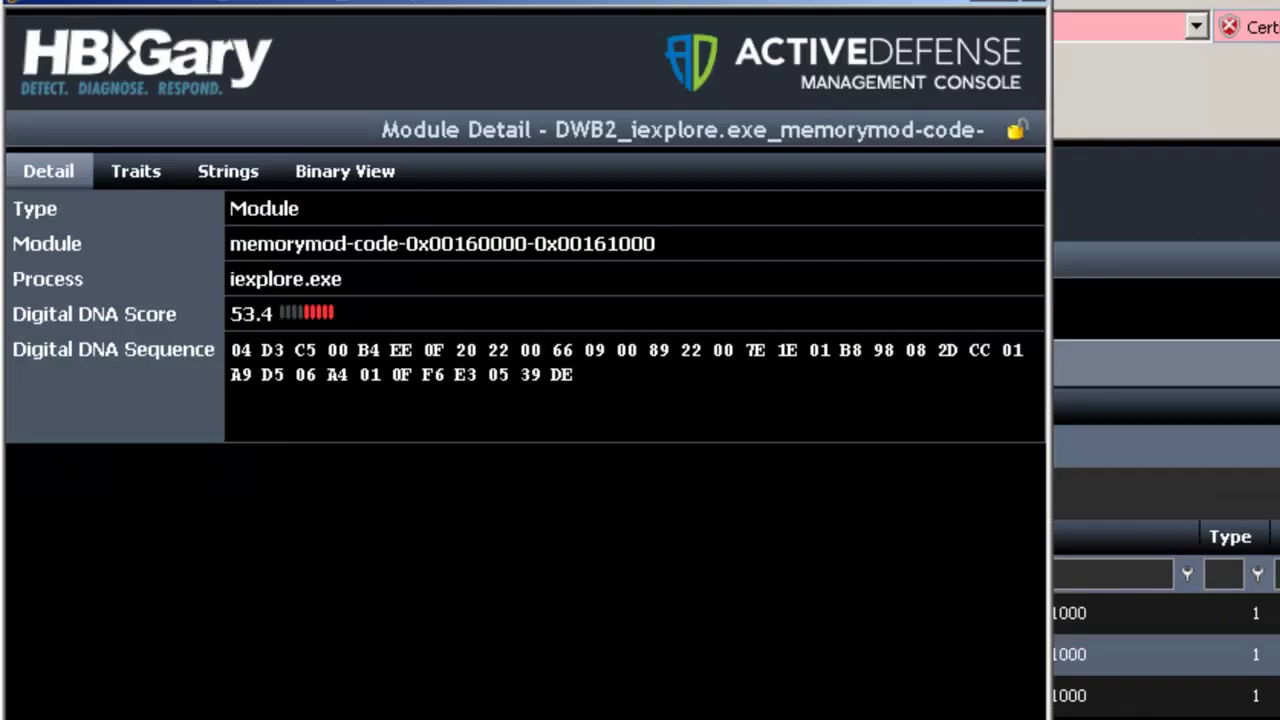
click(228, 171)
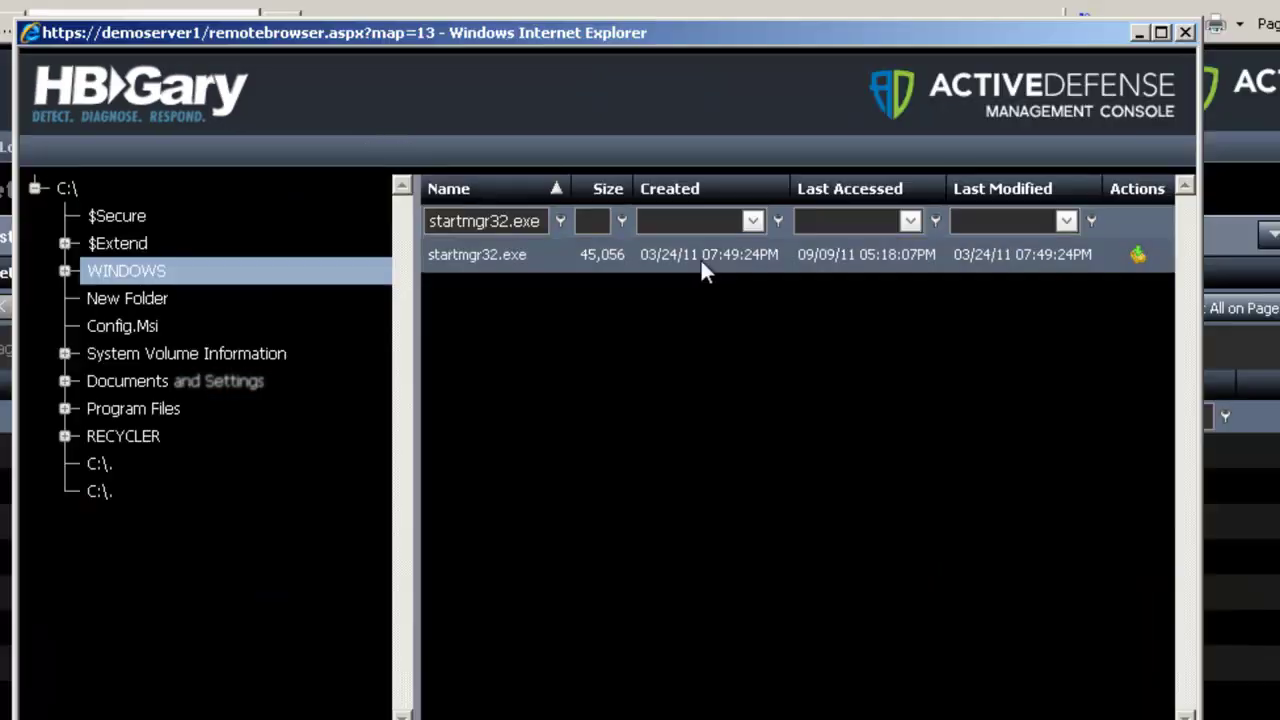
click(1185, 37)
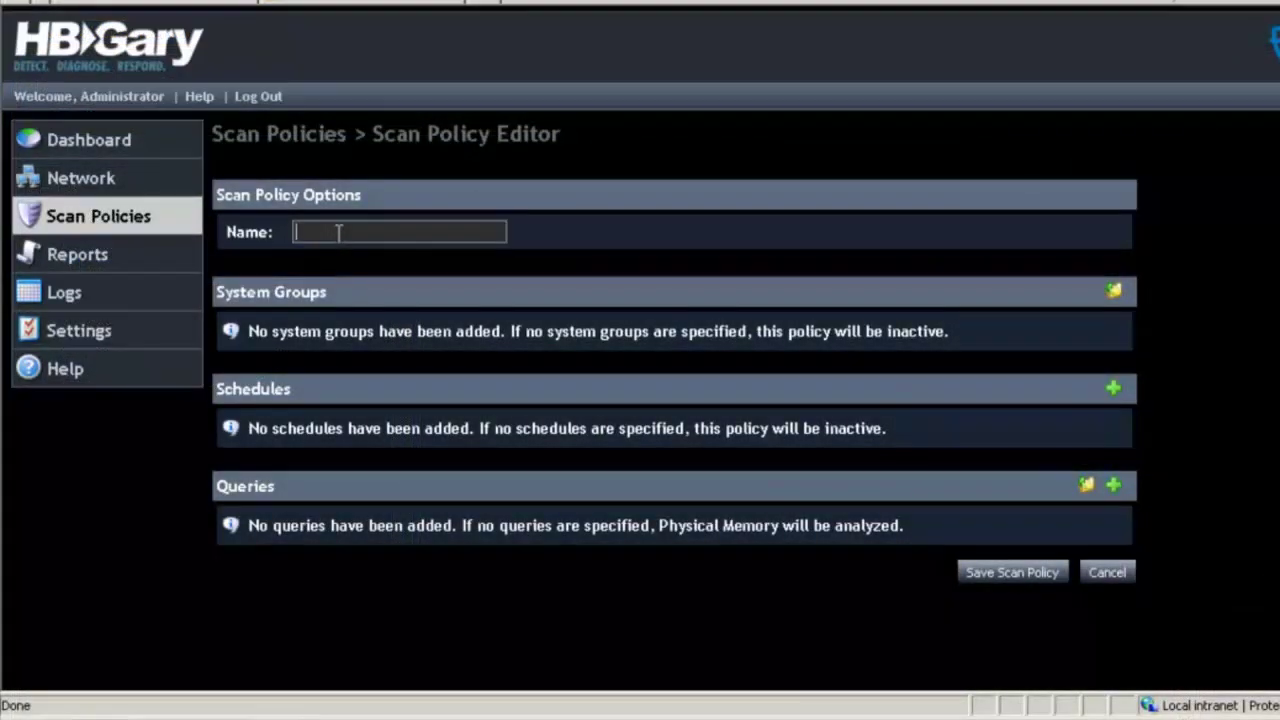
Name the policy 'Bad IP address in PhysicalMemory', target Network > R&D, and save a Run Once schedule
click(338, 232)
text(B)
text(ad IP addres)
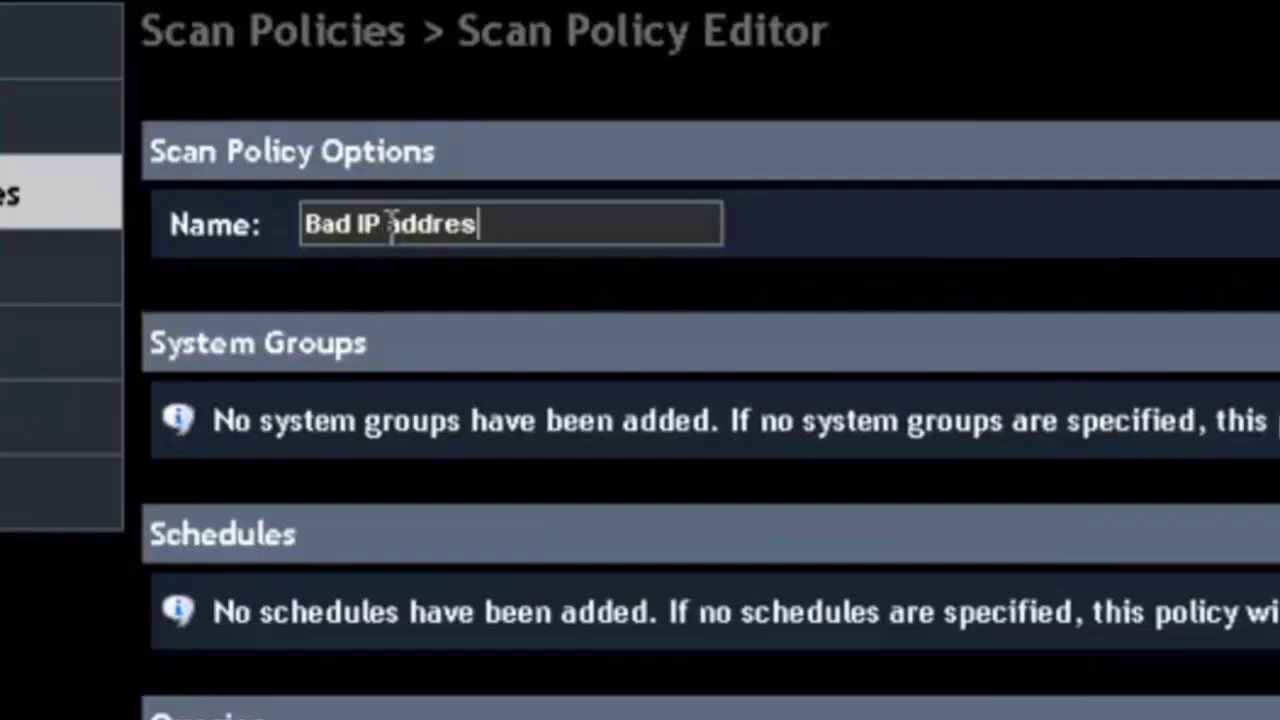
text(s in Phys)
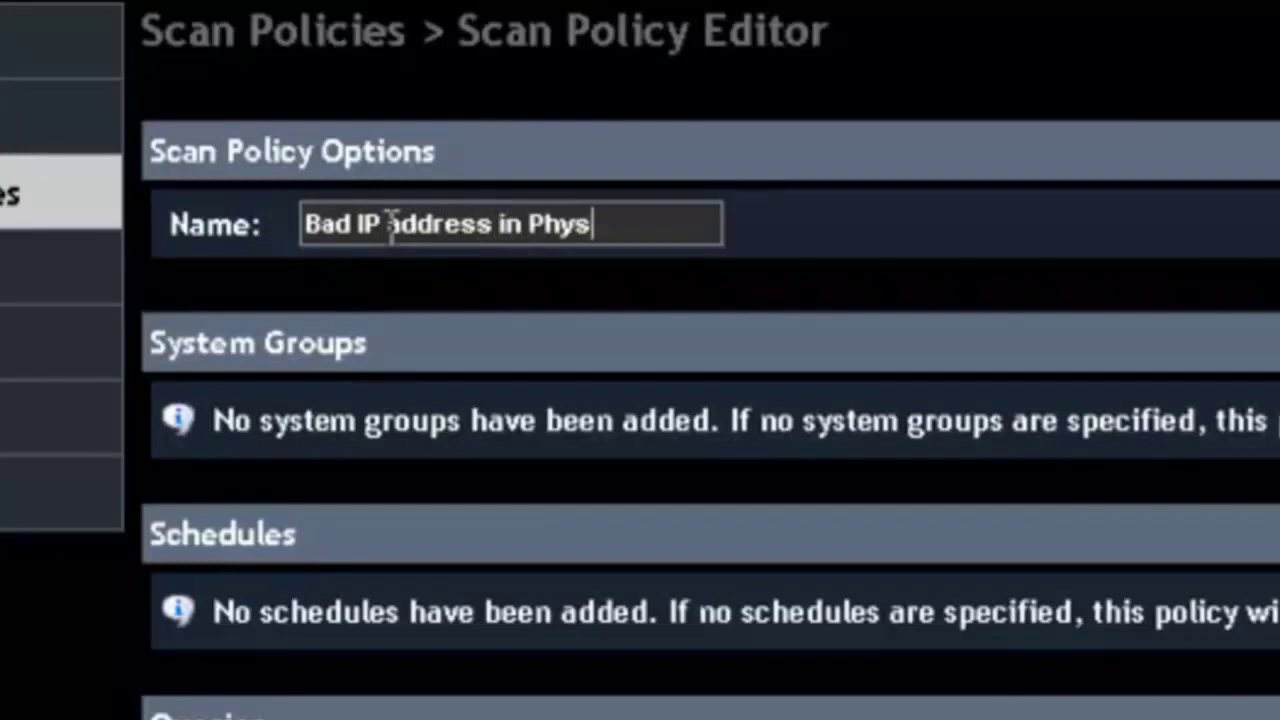
text(icalMemory)
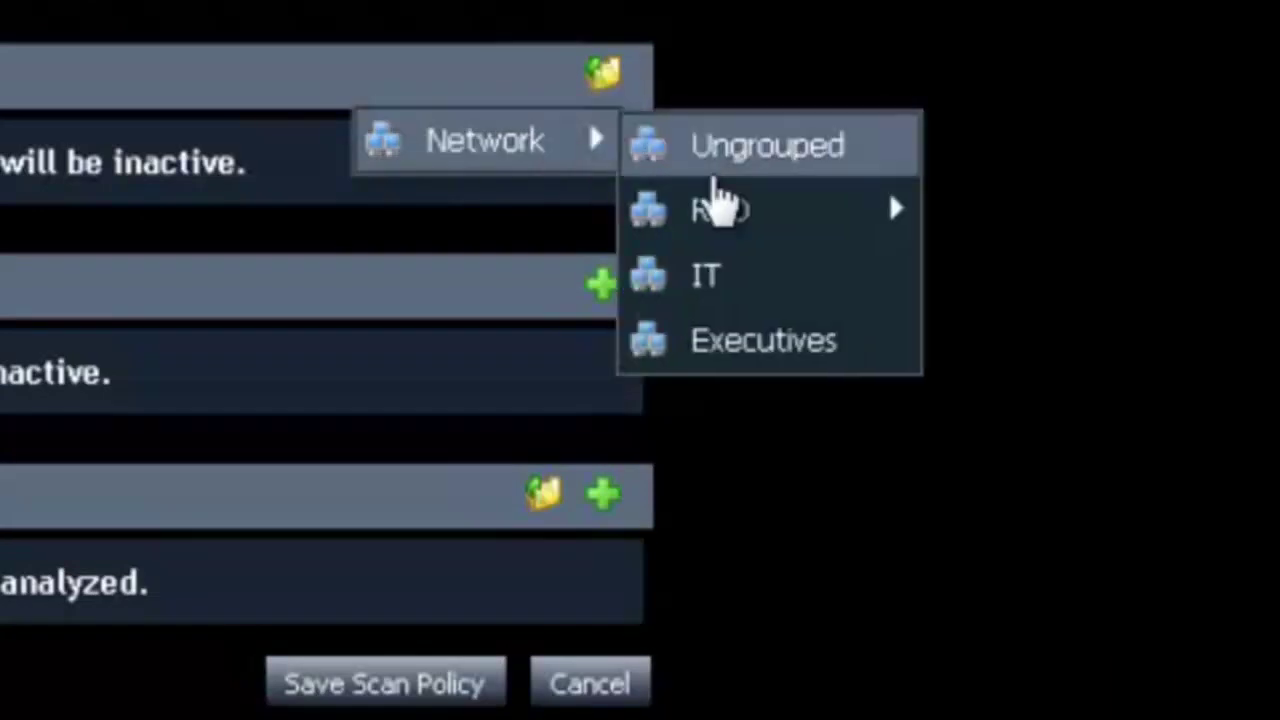
click(718, 230)
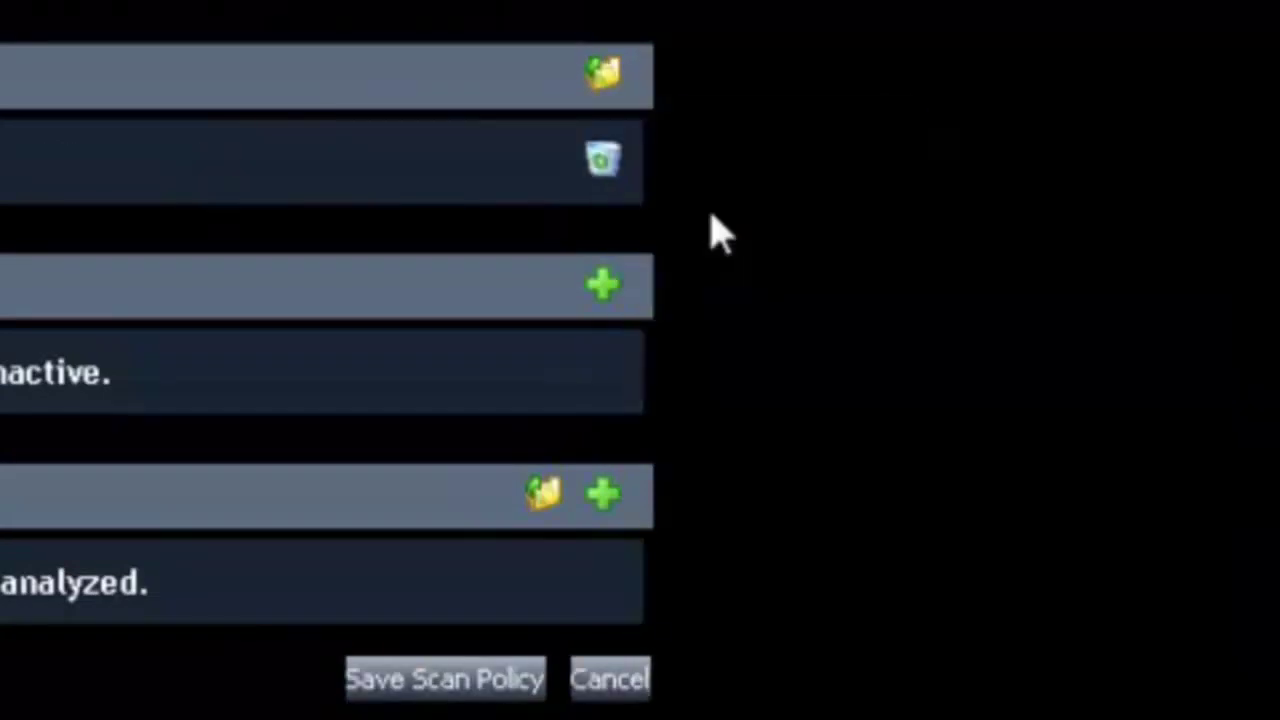
click(603, 288)
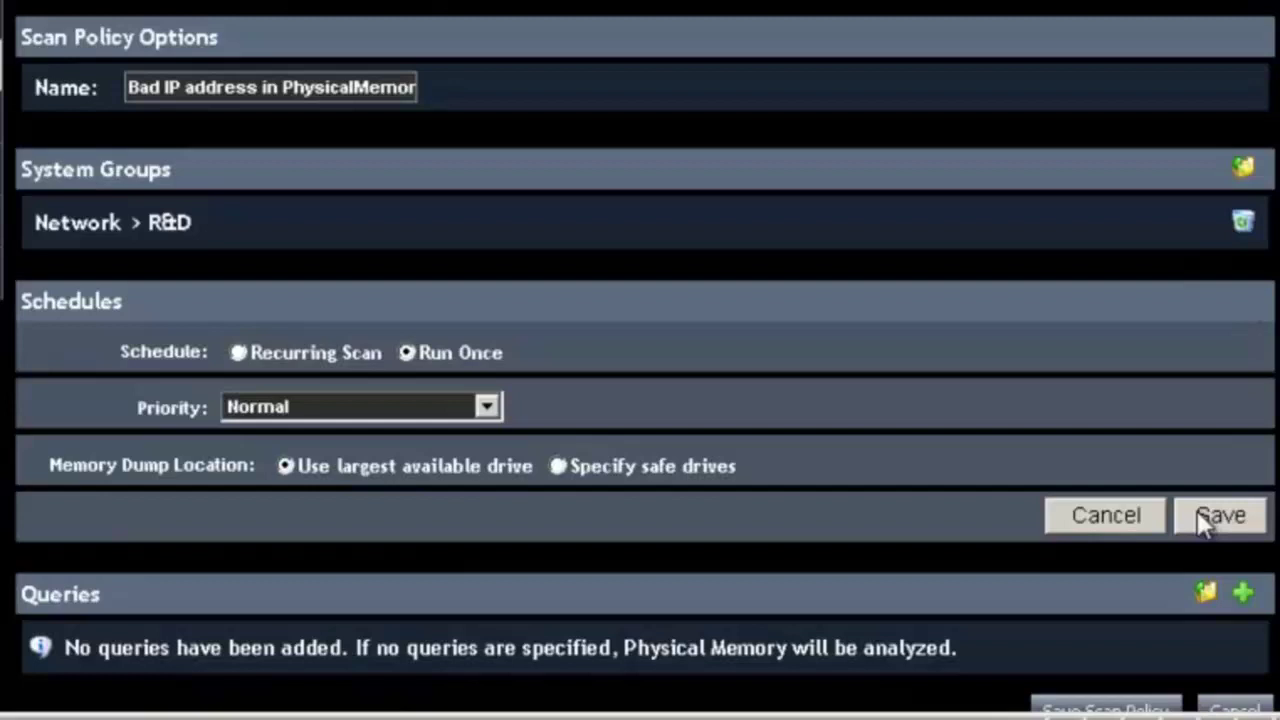
click(1220, 518)
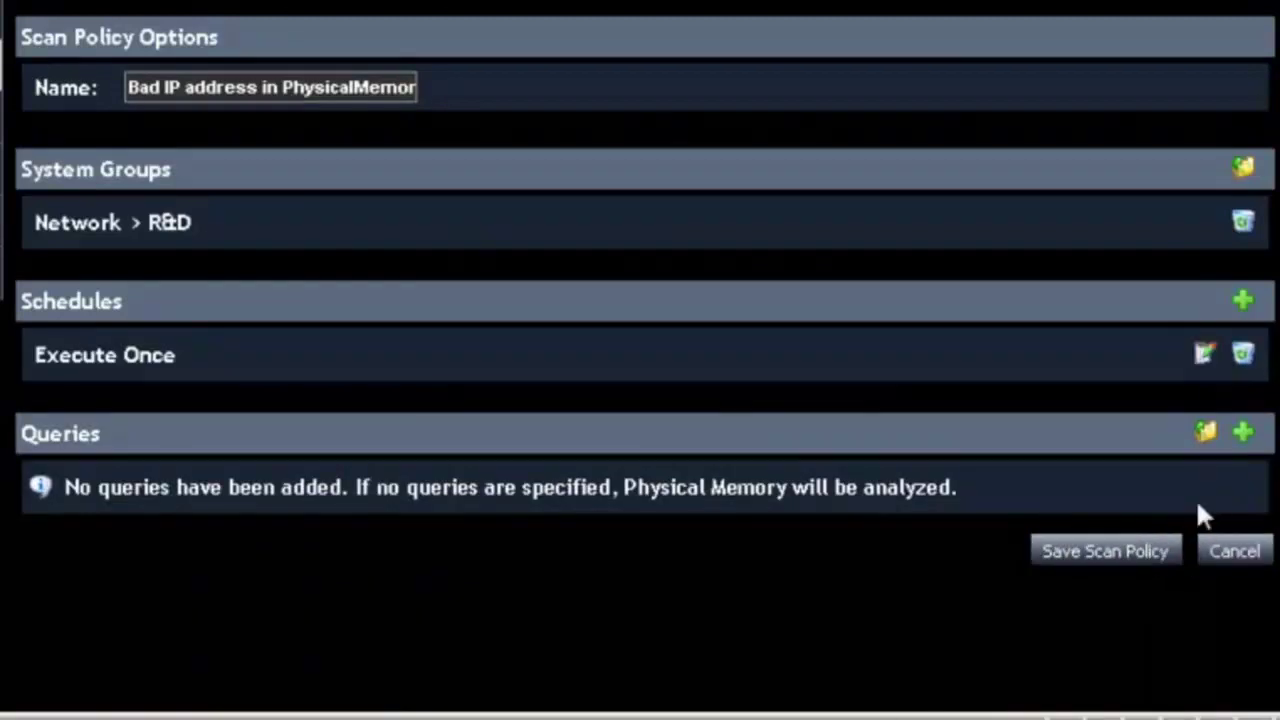
Add a 'Bad IP address' query searching Physmem.Module binary data for substring '2015 (14).133'
click(1243, 434)
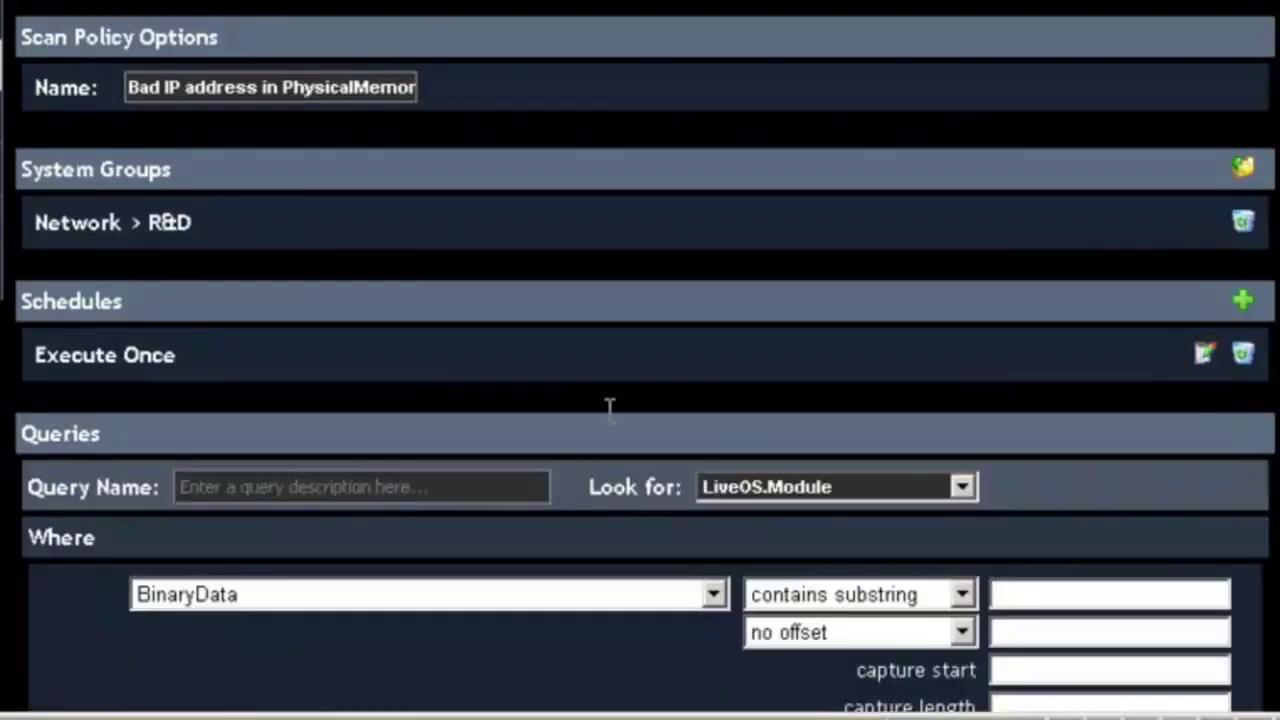
click(430, 487)
text(ad)
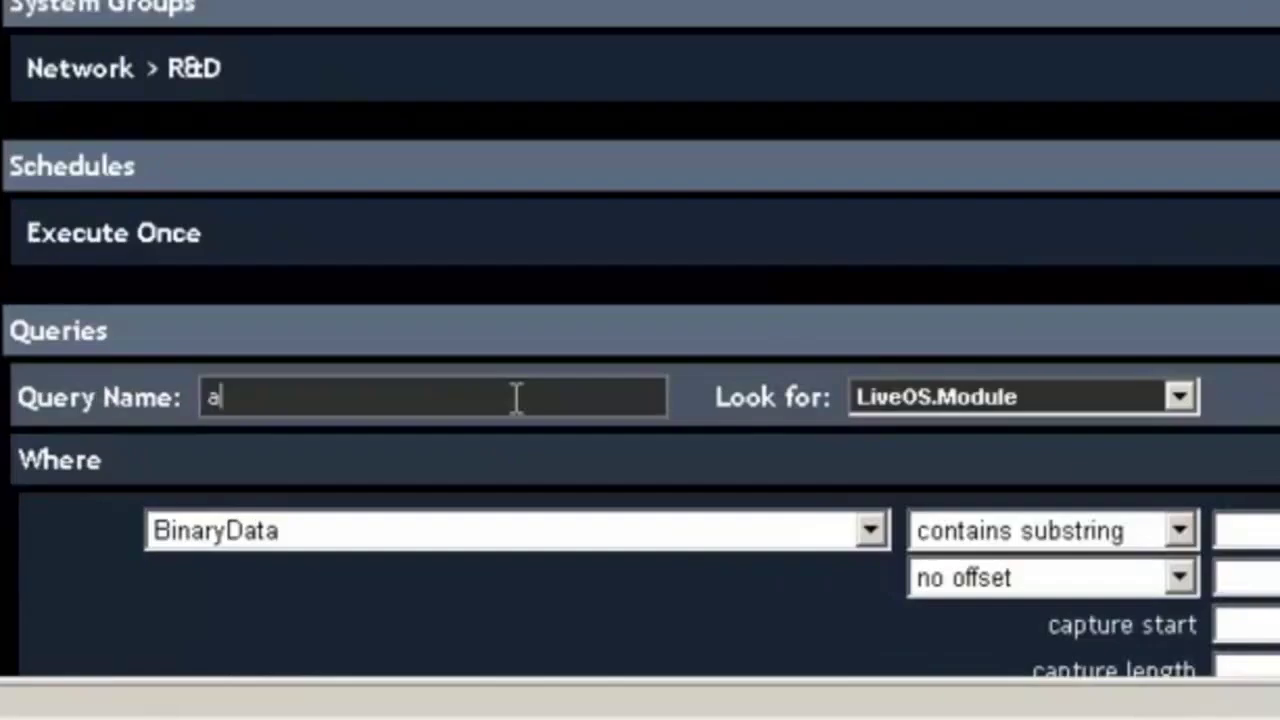
key(BackSpace)
key(BackSpace)
text(Bad IP address)
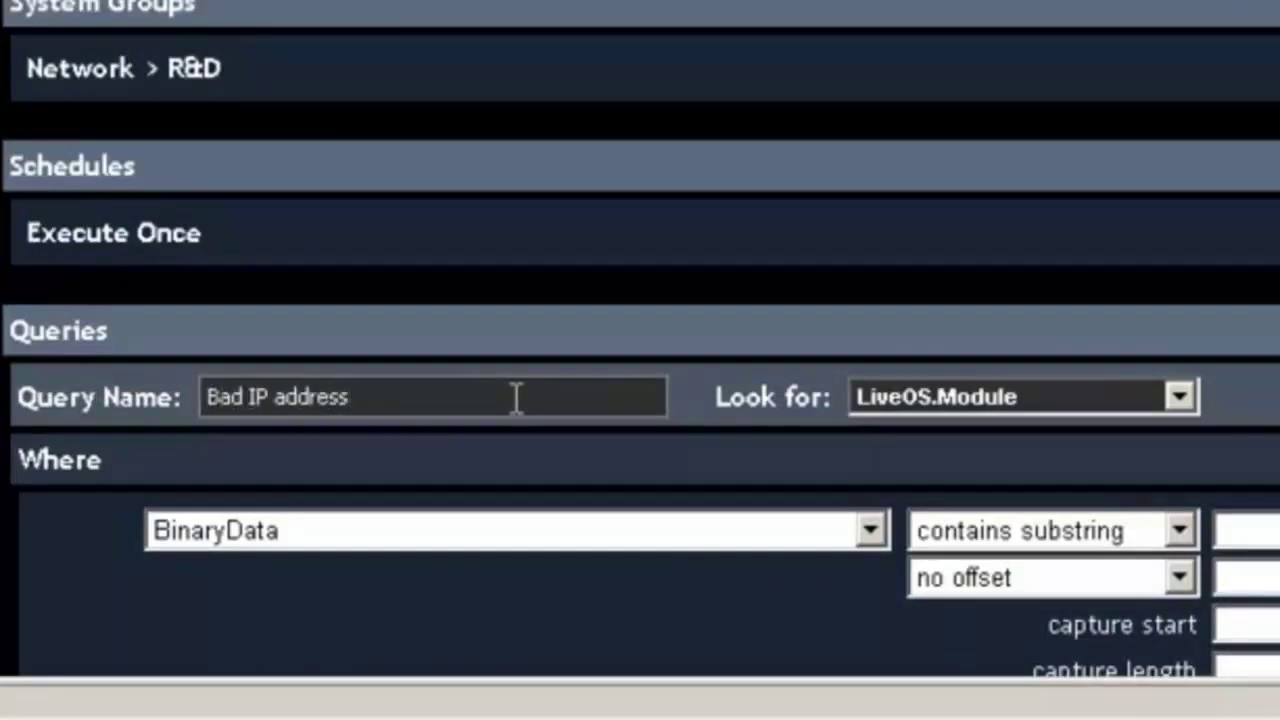
click(1182, 397)
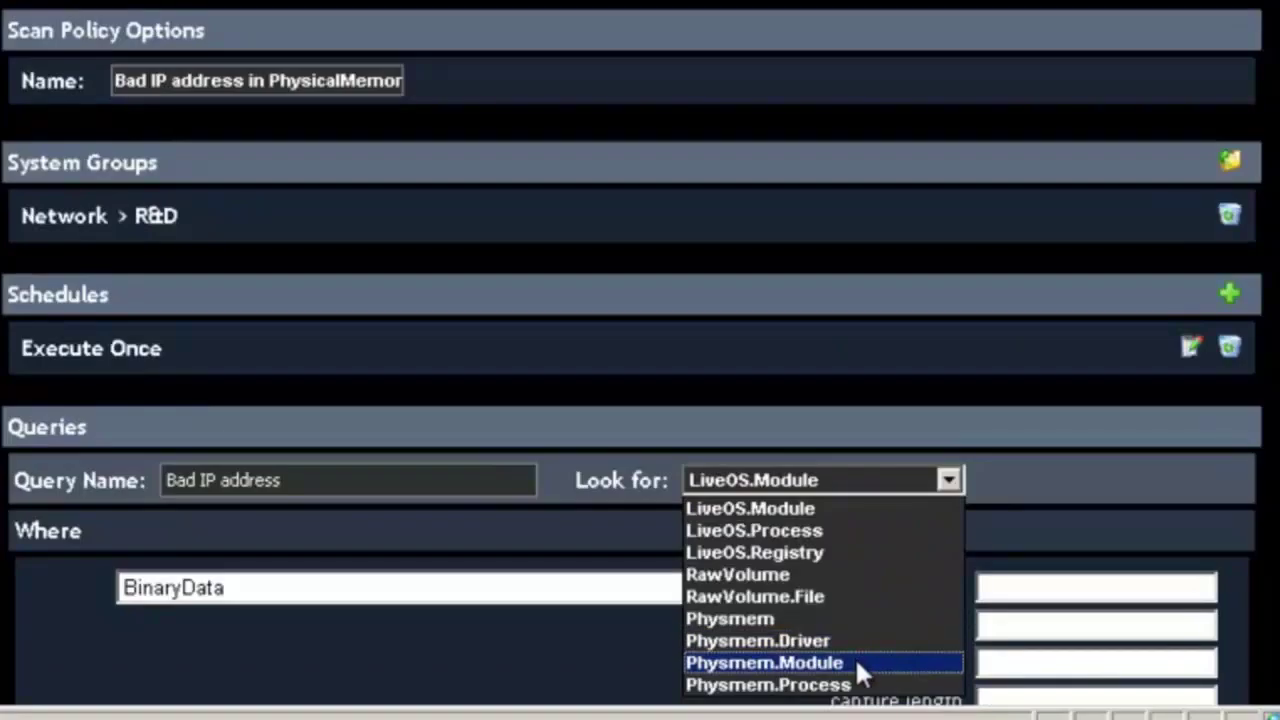
click(856, 664)
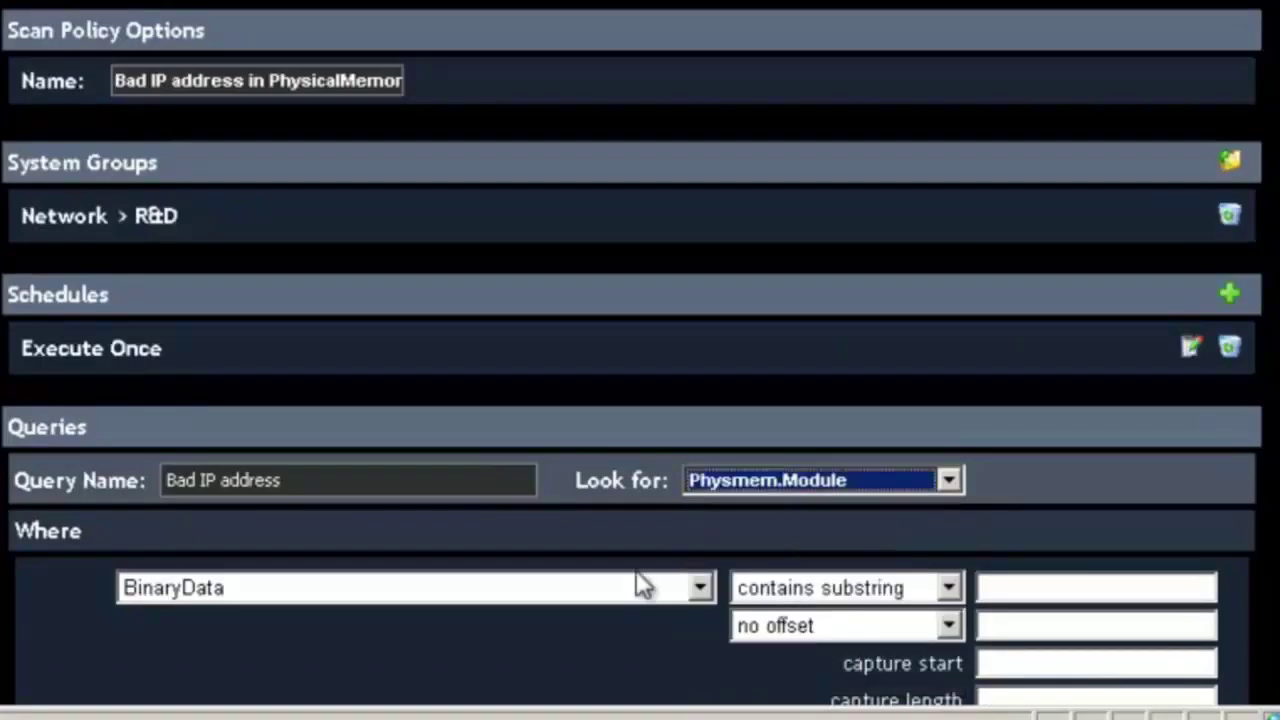
click(1036, 588)
text(201)
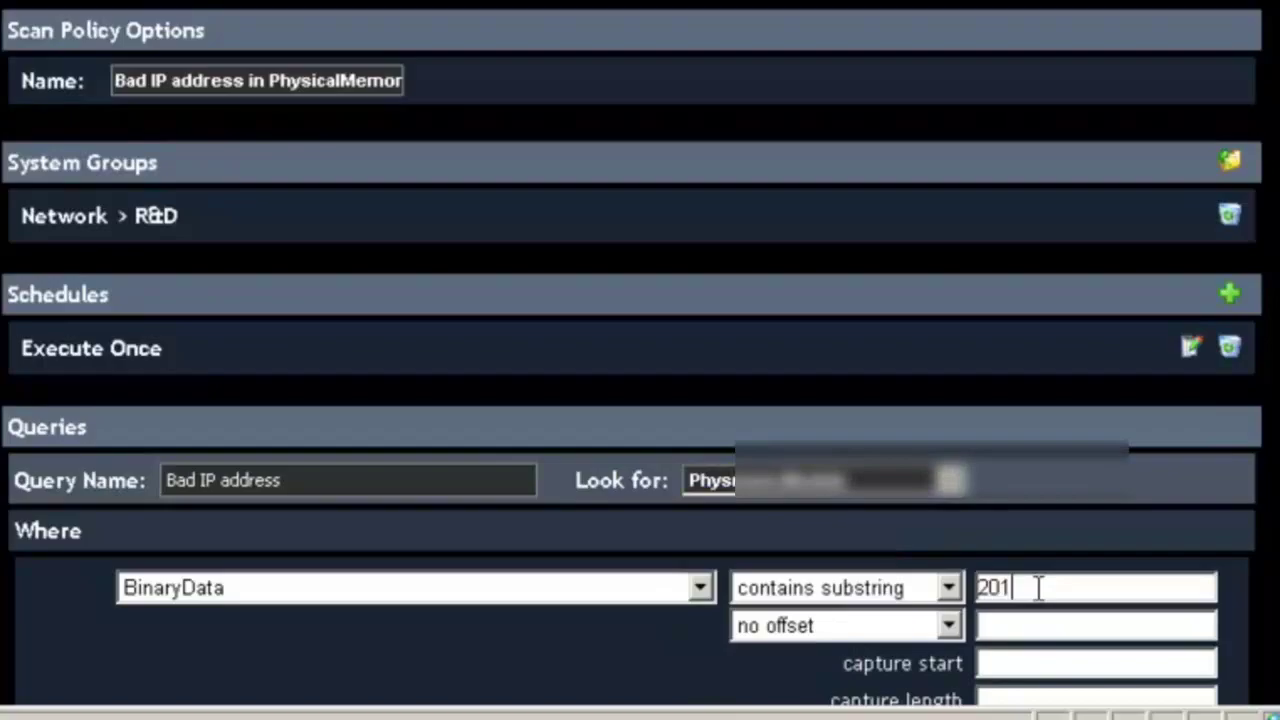
text(5 (14))
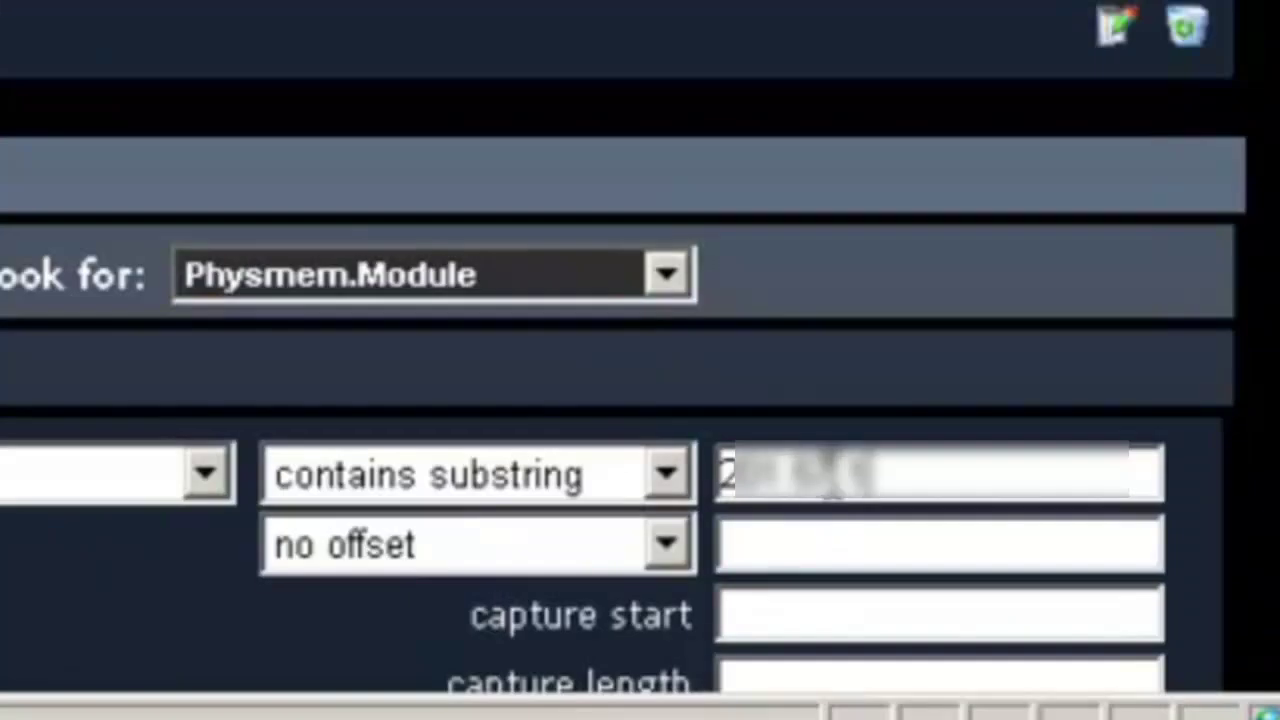
text(.133)
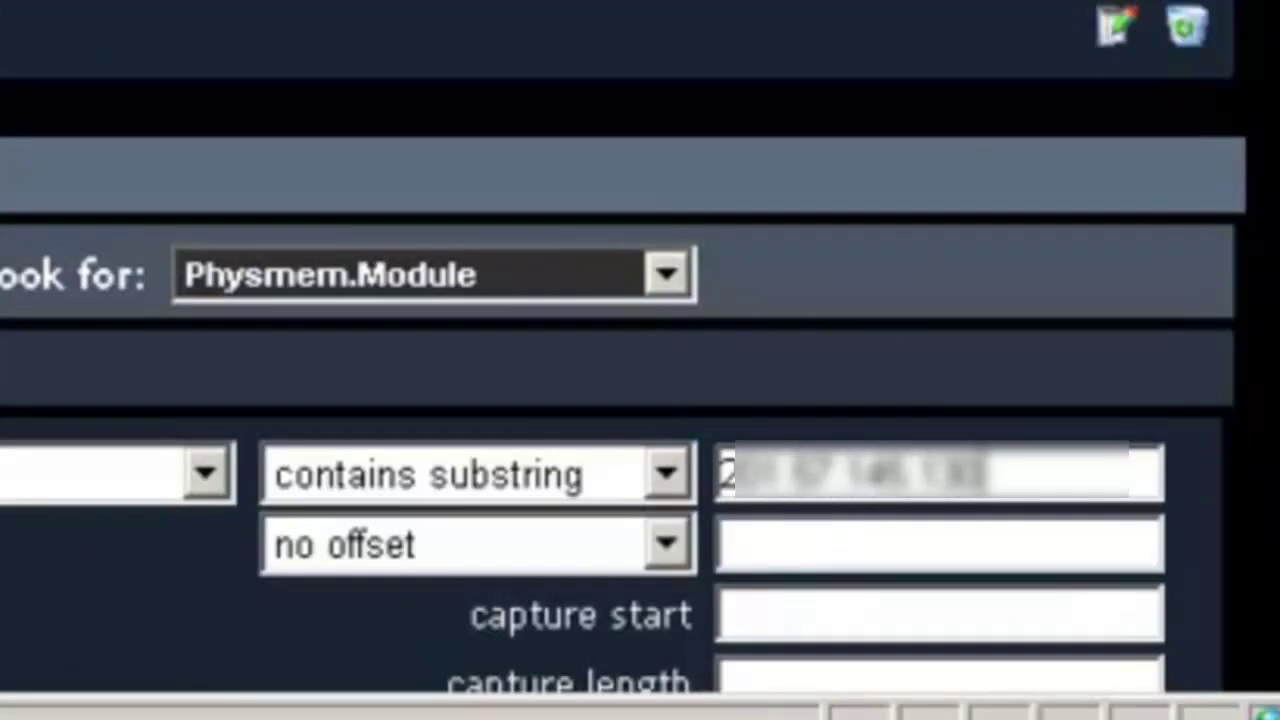
scroll(640, 400, down, 5)
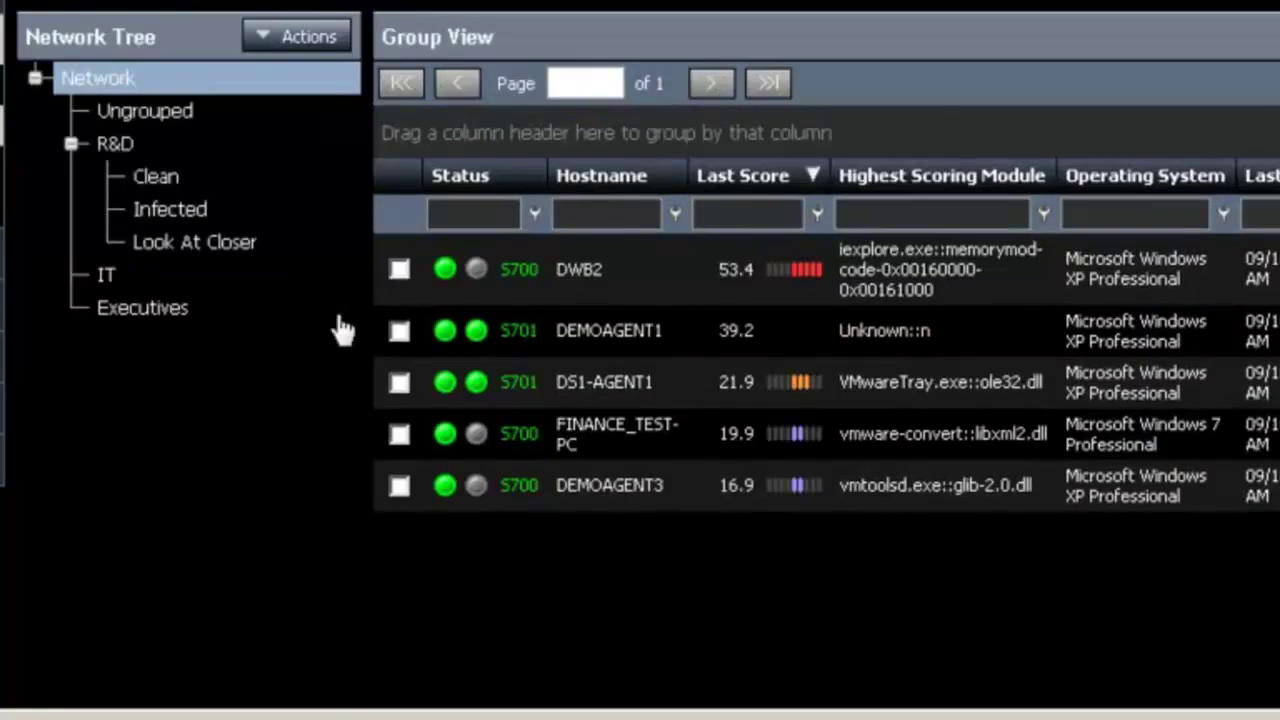
Check the Network Group View status to confirm the Bad IP policy is scanning DEMOAGENT1
mouse_move(480, 343)
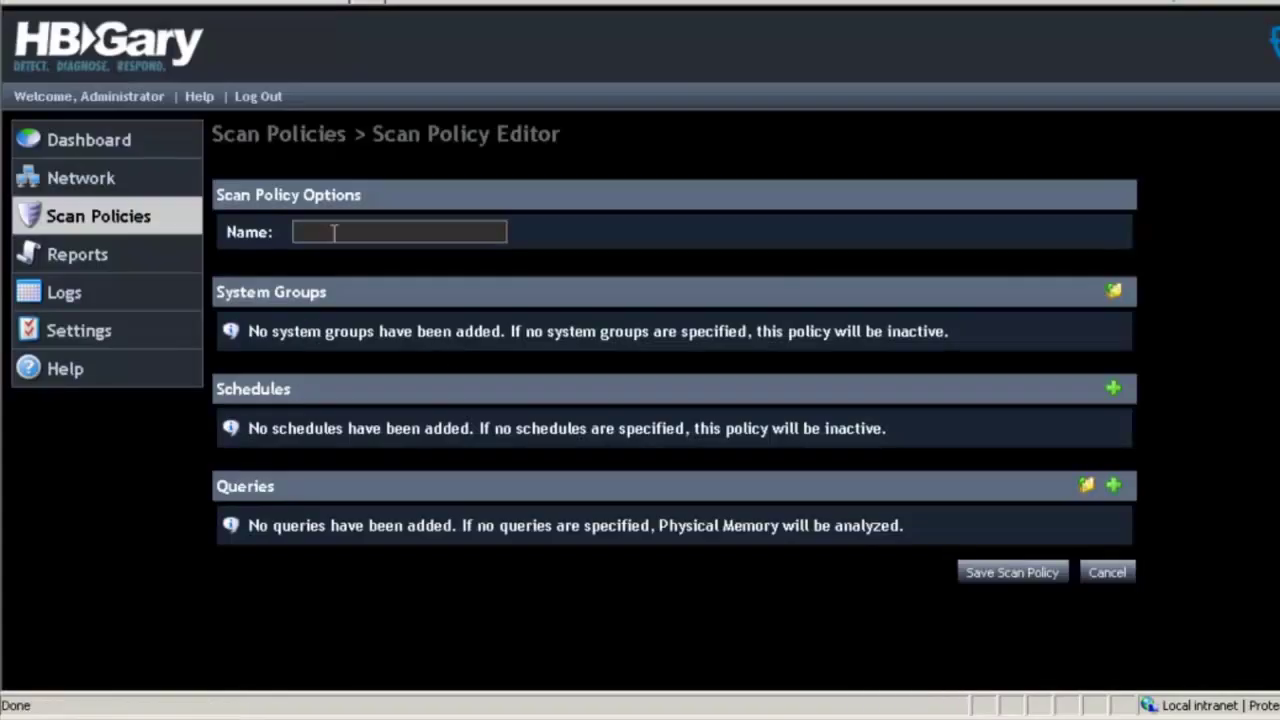
Name the policy 'Malware files on disk', target the R&D group, and save a run-once schedule
text(Malware files on disk)
click(1114, 291)
mouse_move(1106, 321)
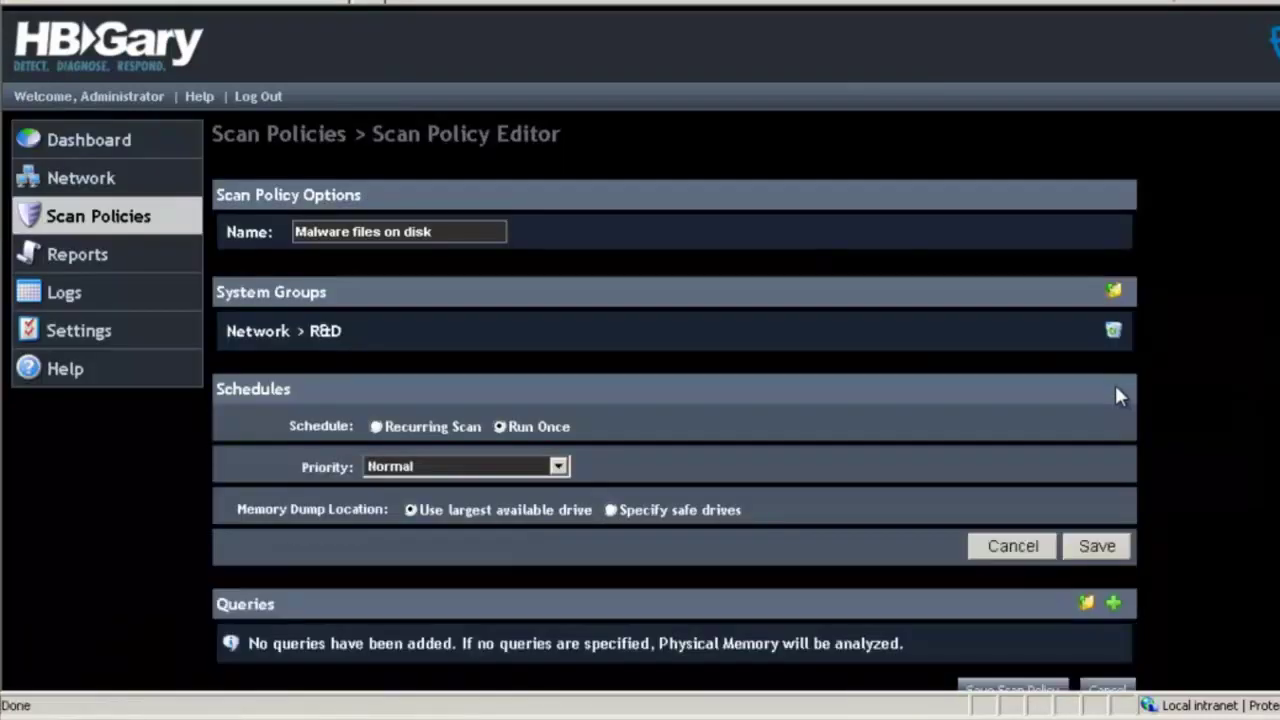
scroll(1114, 440, down, 1)
click(1103, 532)
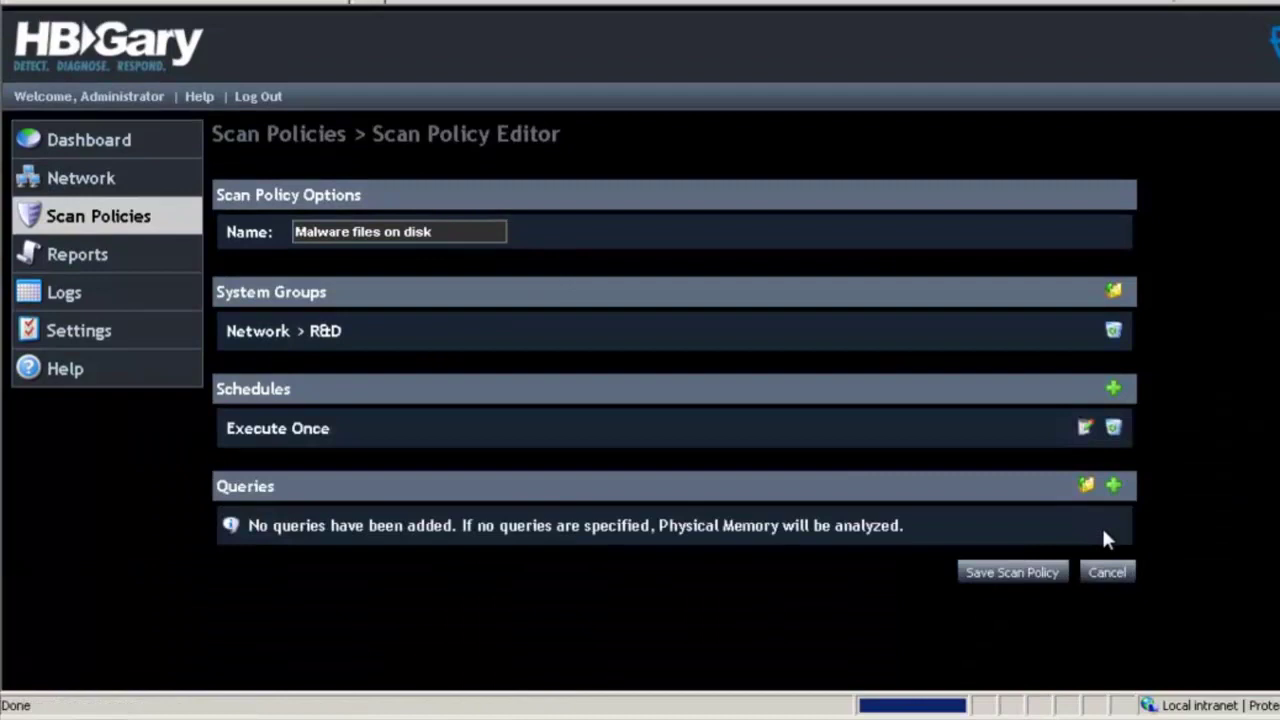
Add a 'files on disk' query that looks for RawVolume.File
click(1114, 487)
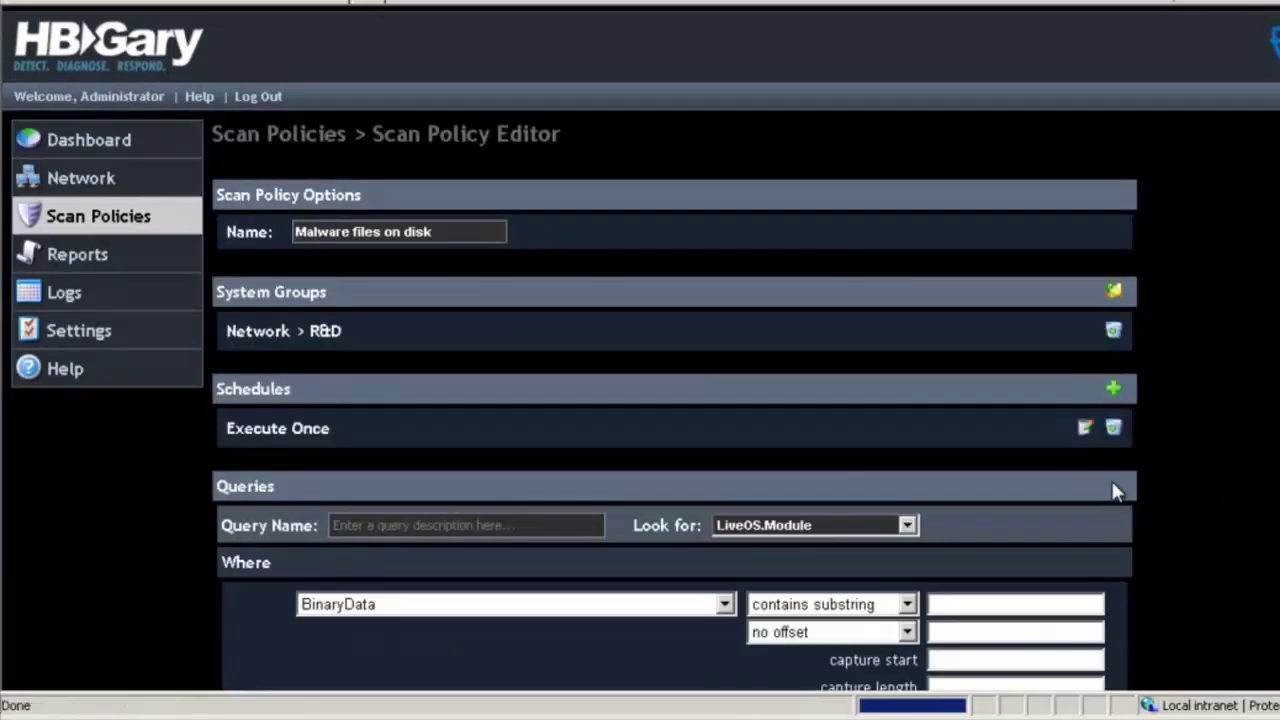
click(481, 523)
text(files on disk)
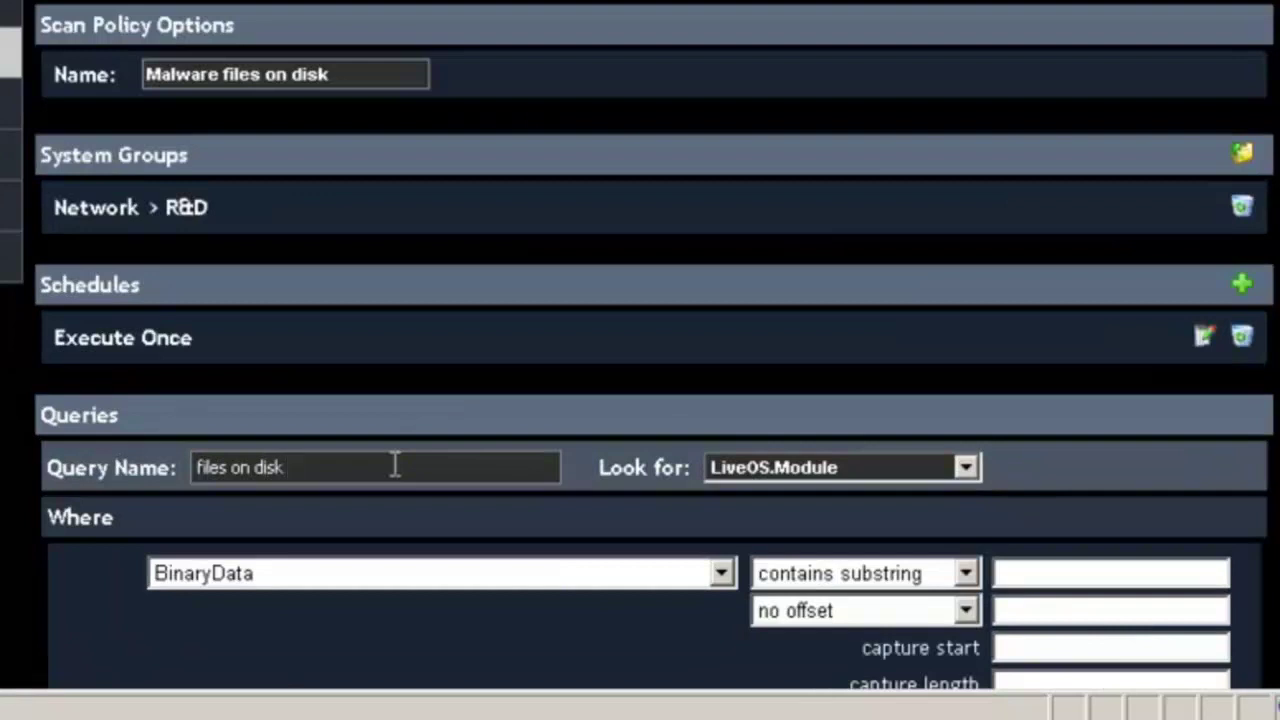
click(966, 468)
click(912, 581)
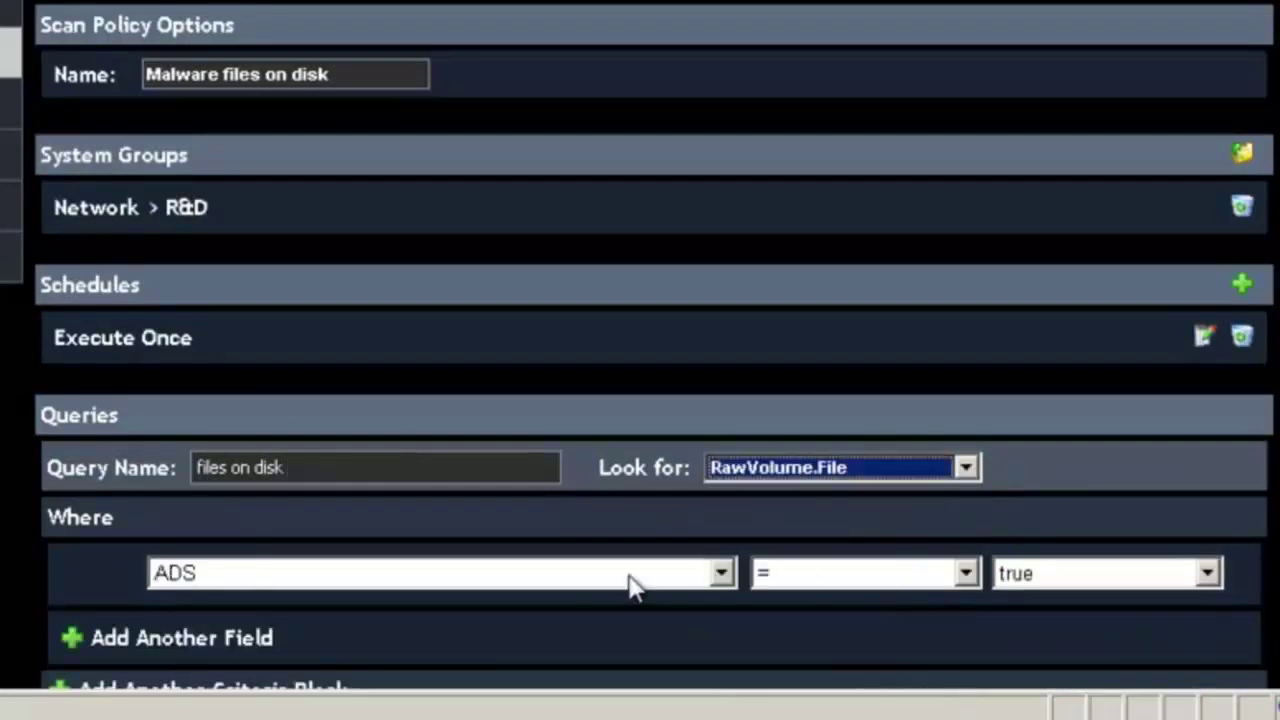
Set the query to match FileName contains startmgr32 and save it
click(720, 578)
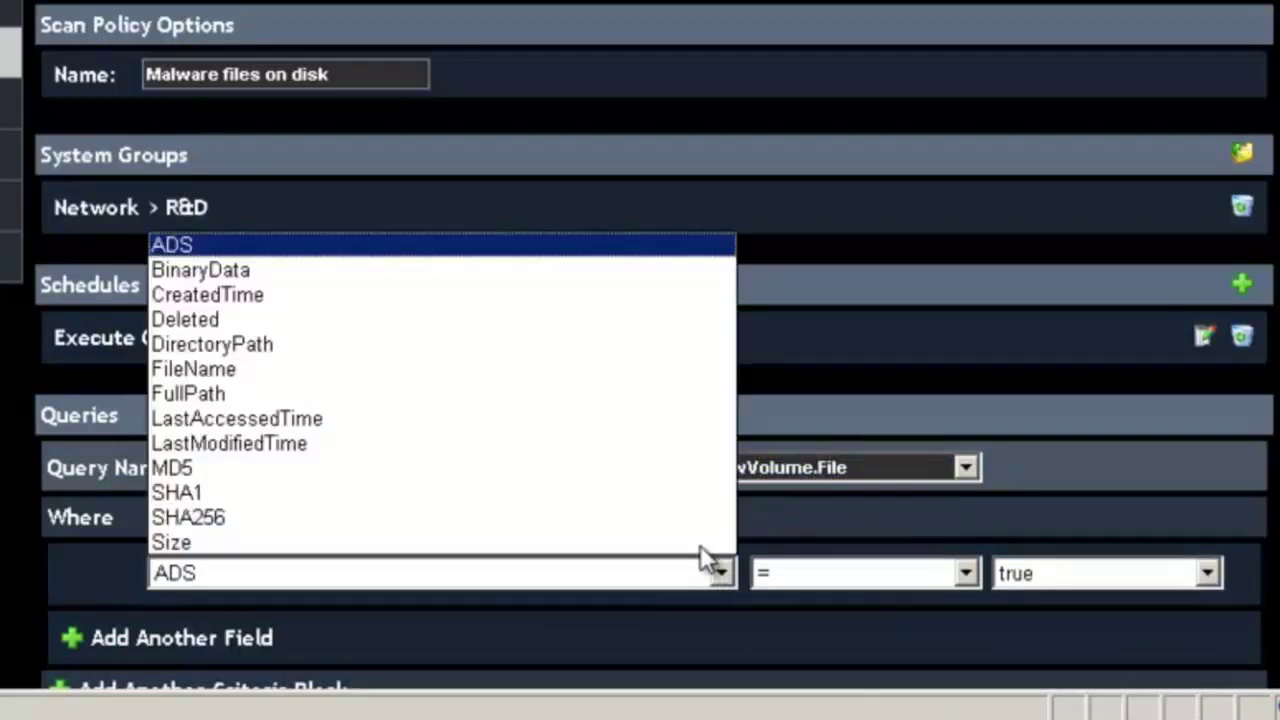
click(643, 369)
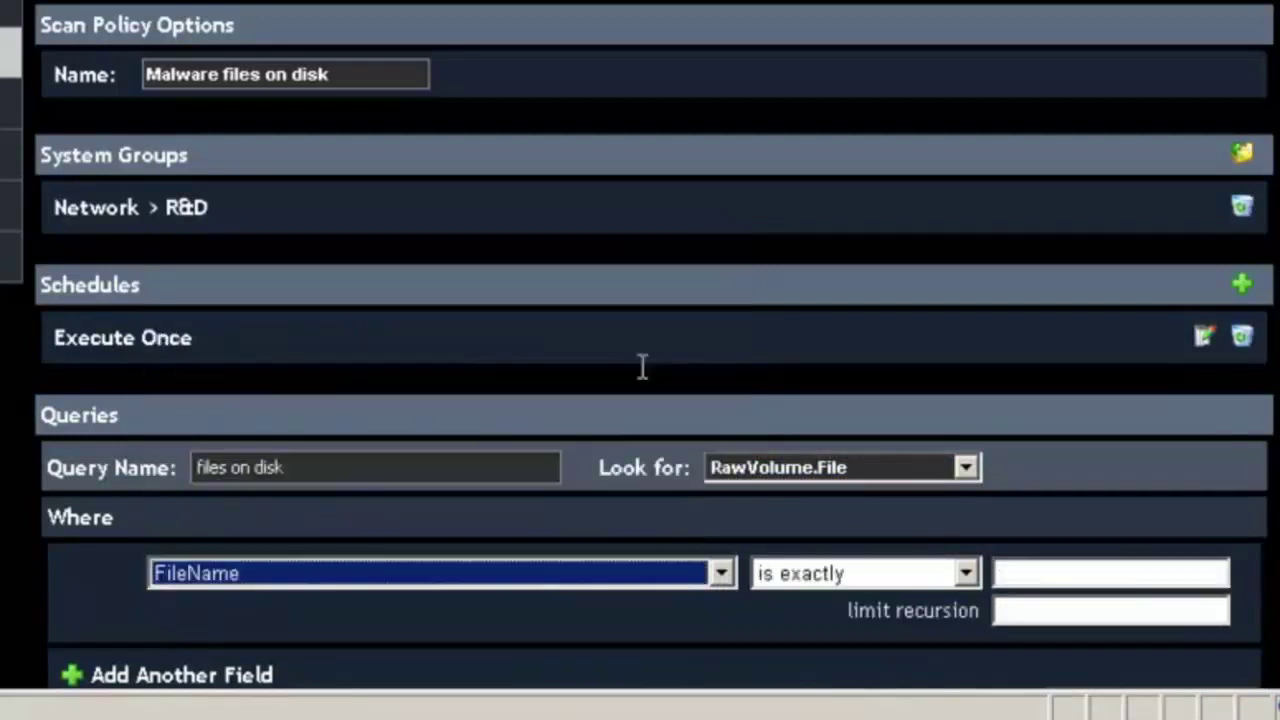
click(1035, 570)
text(sta)
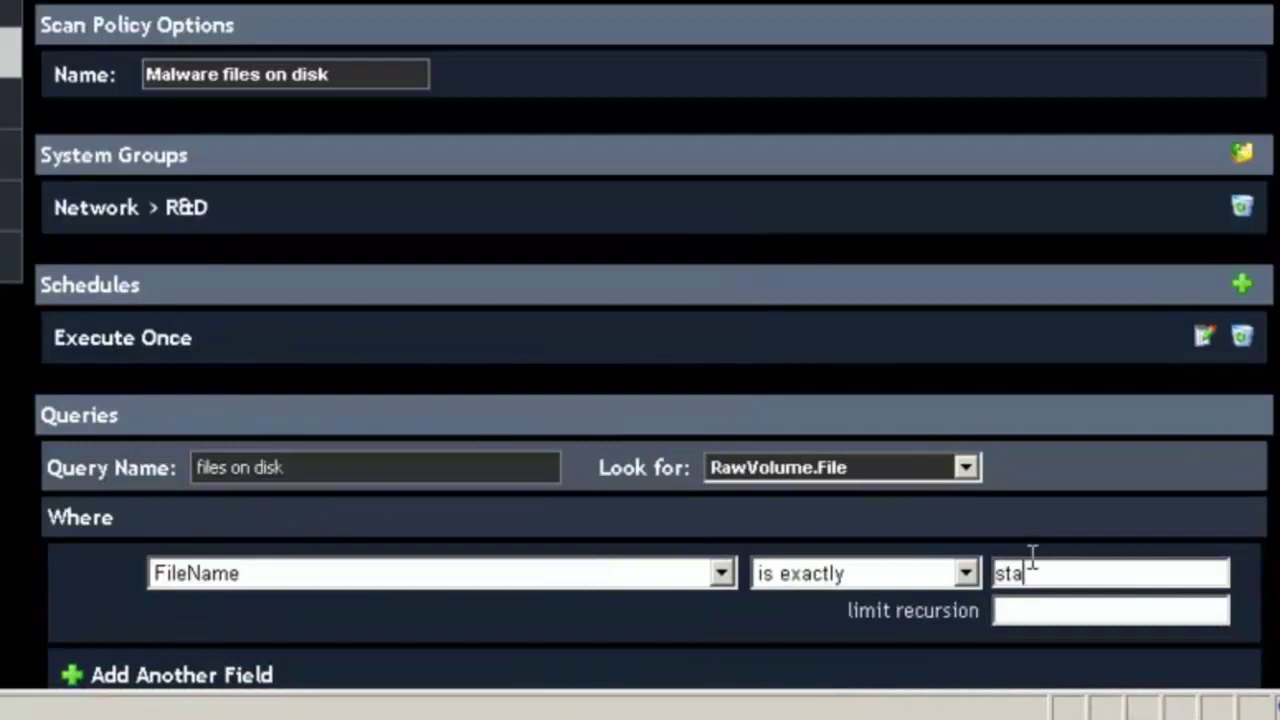
text(rtmgr43)
key(BackSpace)
key(BackSpace)
text(32)
click(966, 574)
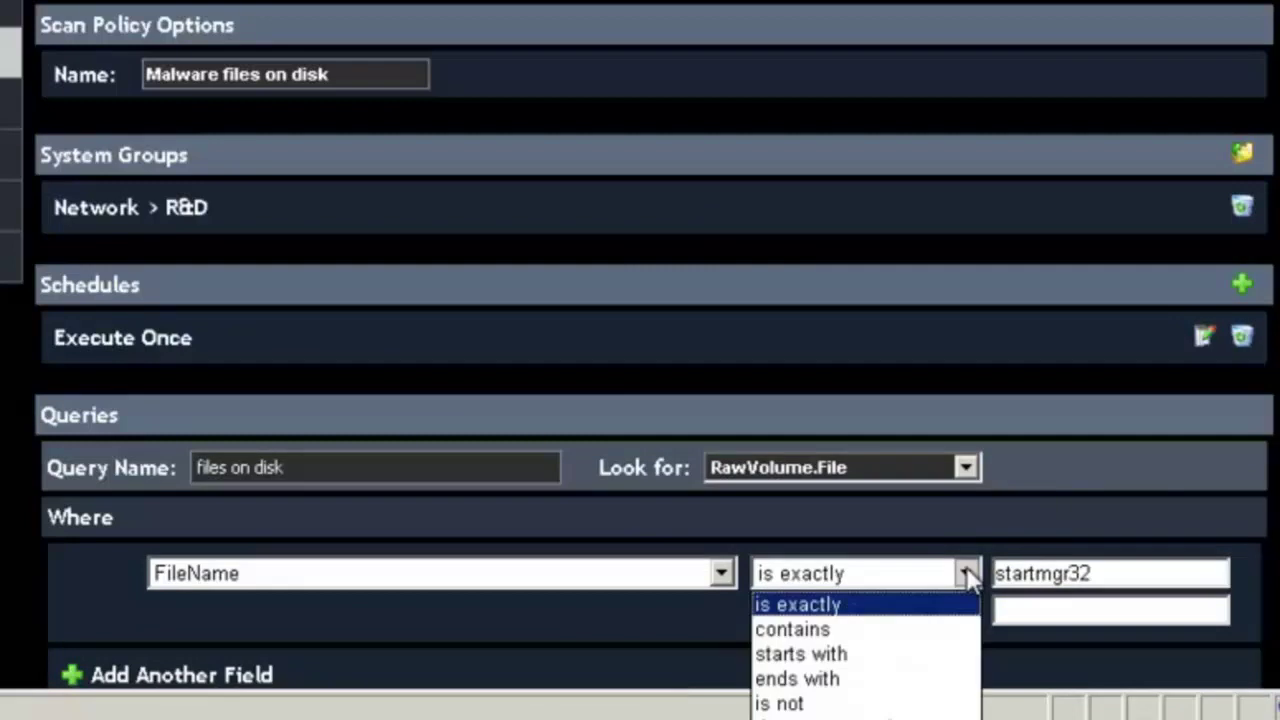
click(926, 630)
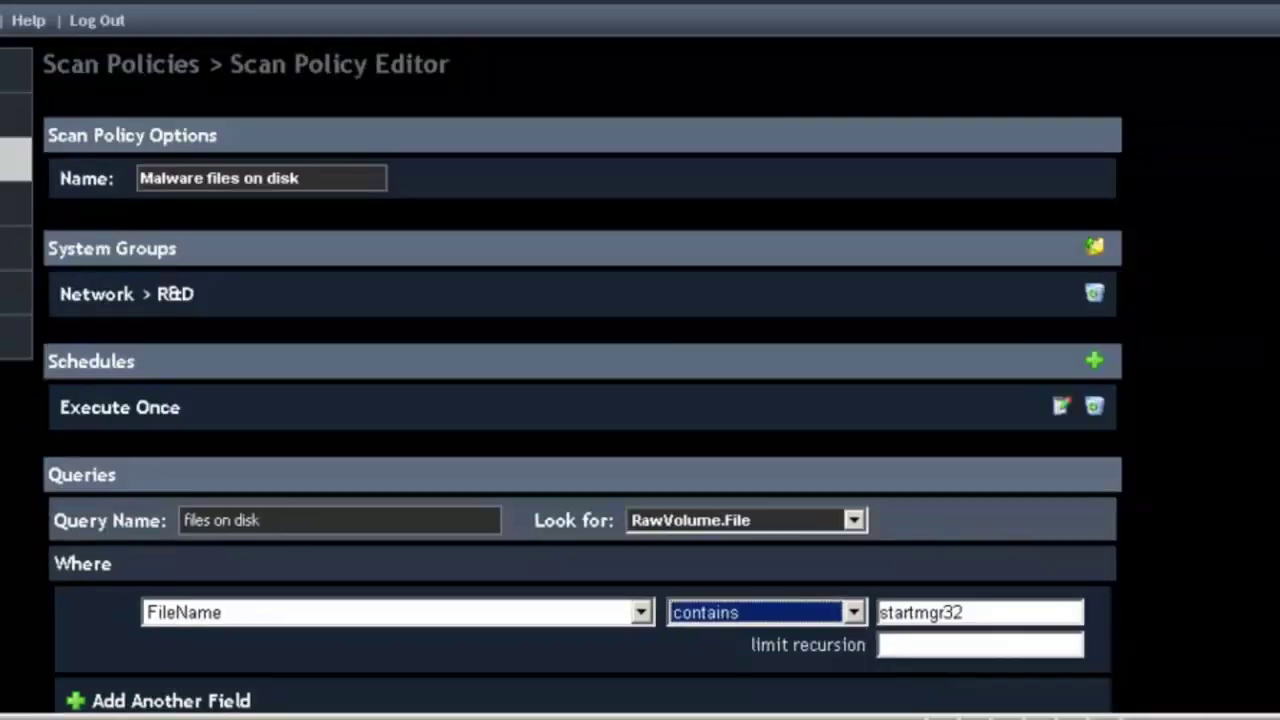
scroll(1125, 625, down, 3)
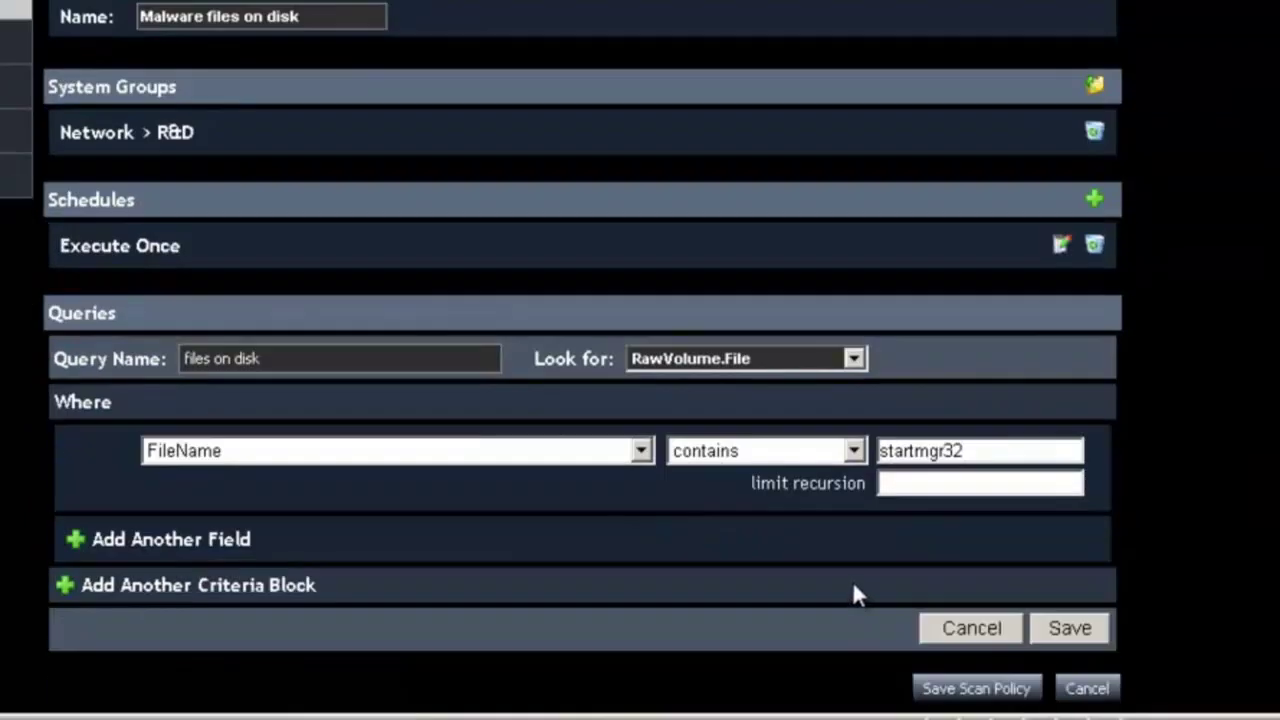
click(1090, 636)
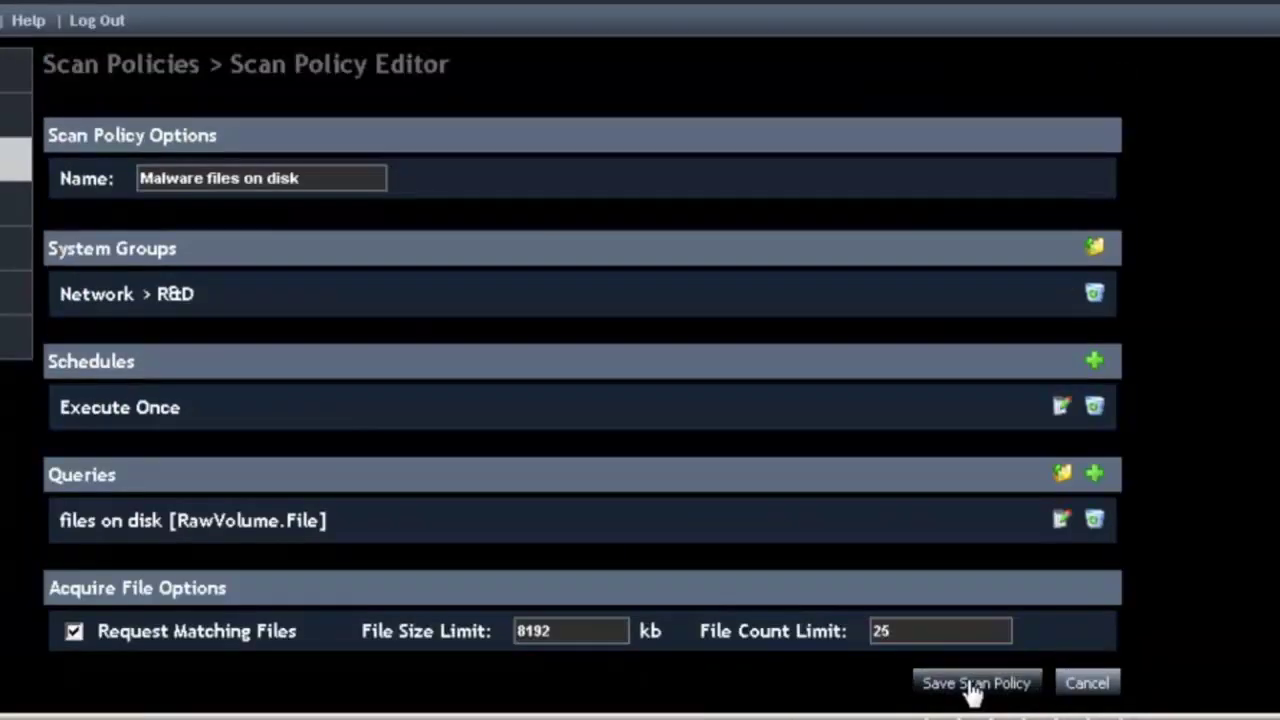
Save the Malware files on disk policy and view its results, expanding the DEMOAGENT3 and DWB2 findings
click(975, 688)
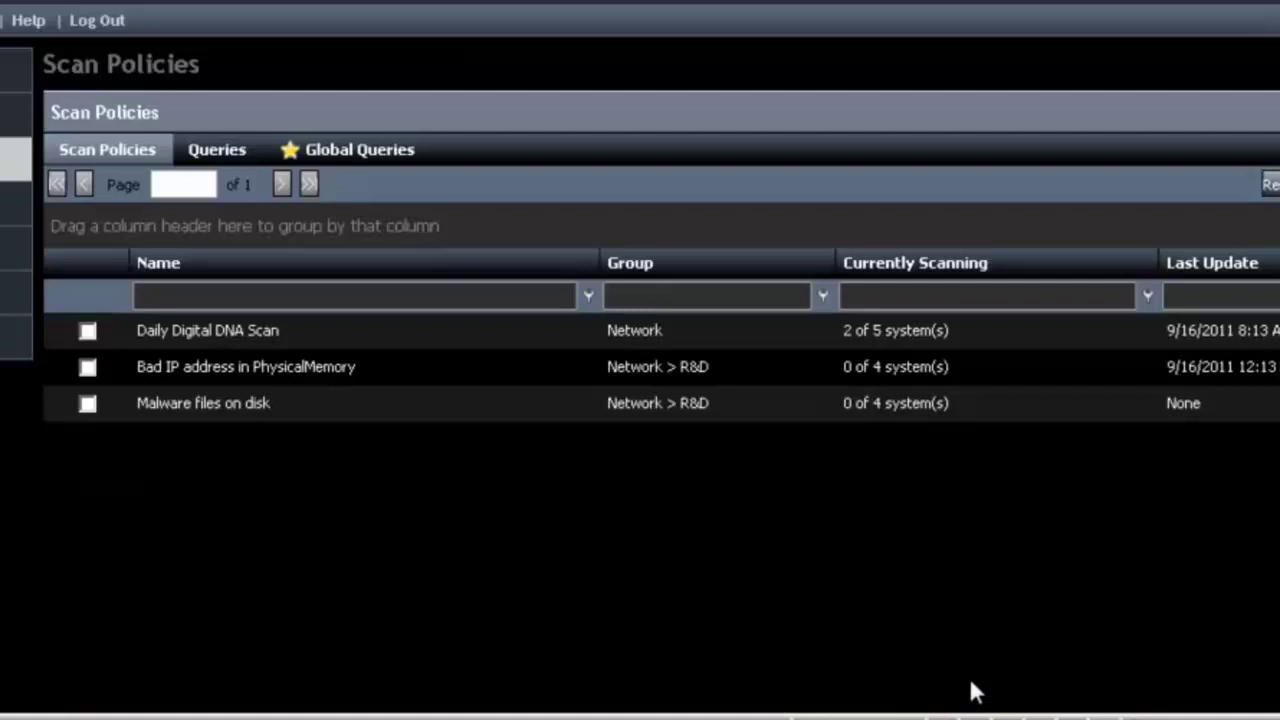
double_click(895, 497)
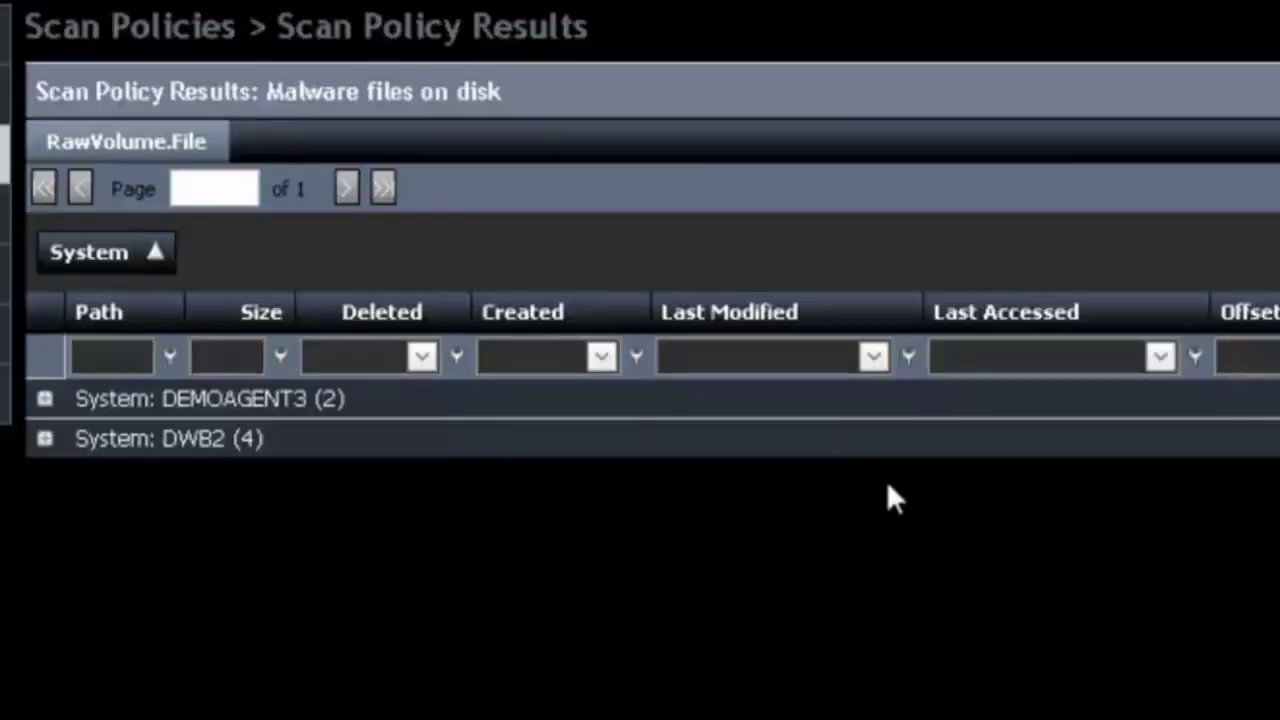
click(44, 401)
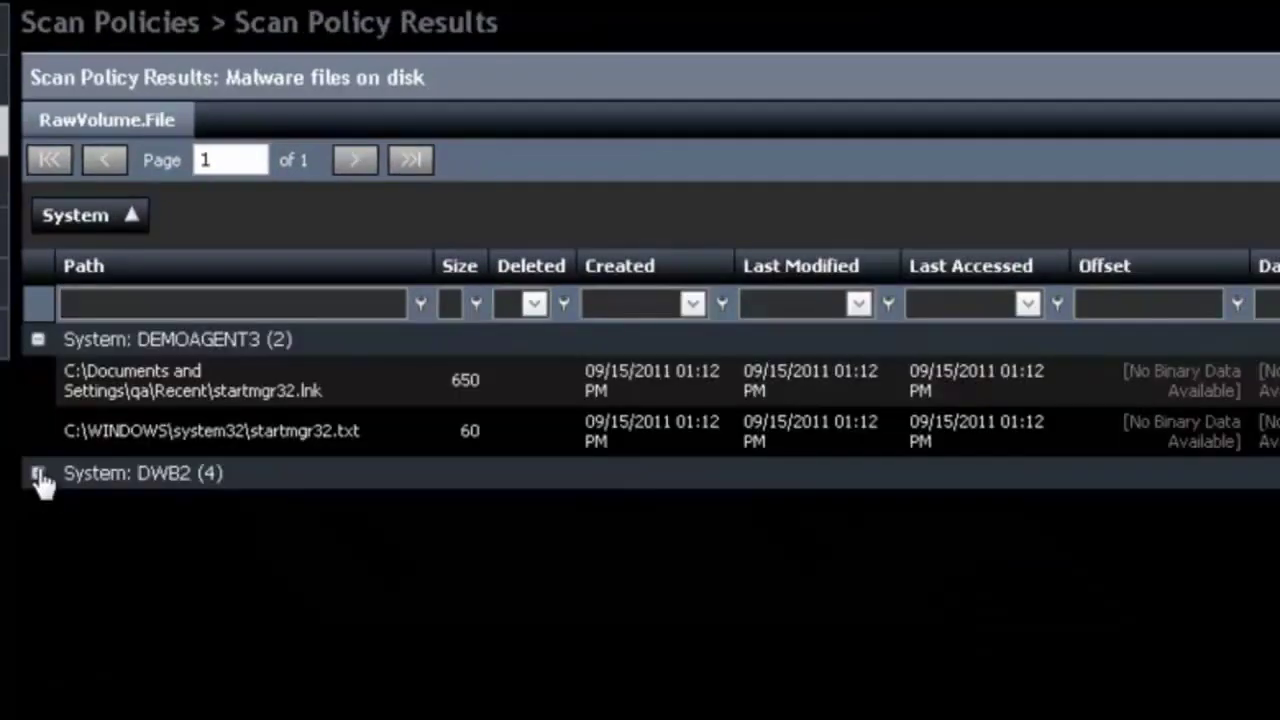
click(45, 560)
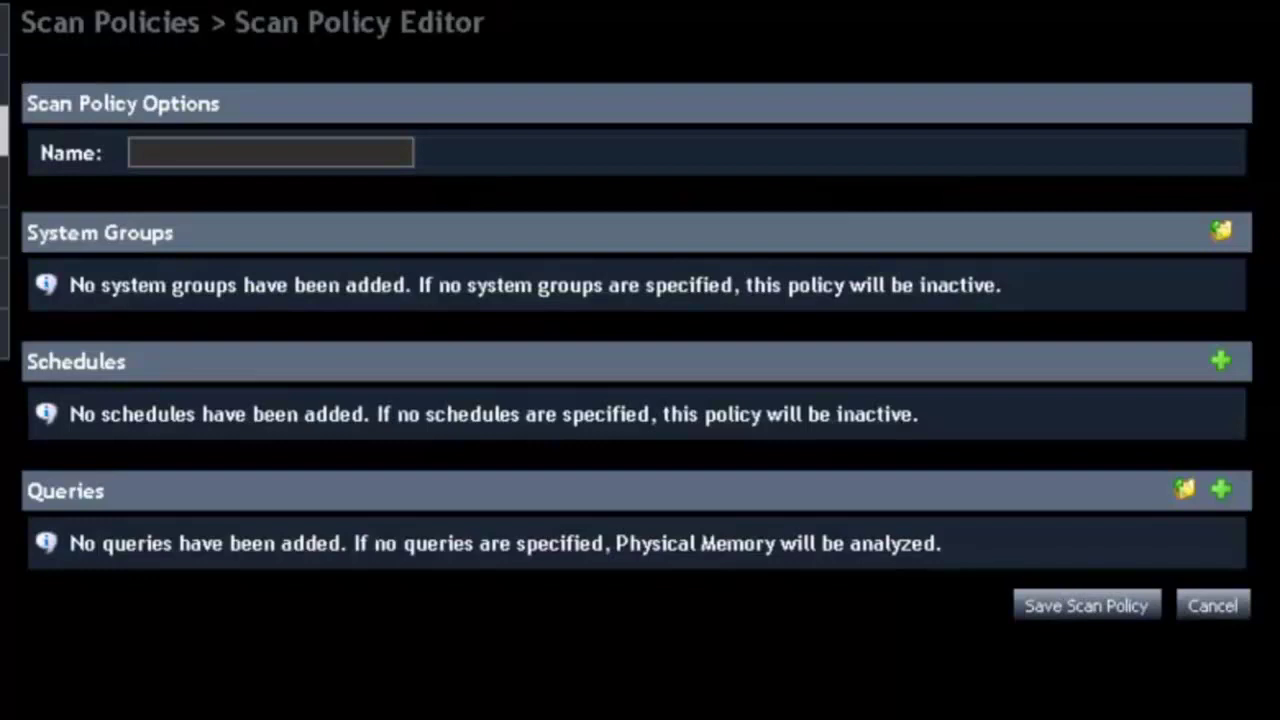
Name the policy 'registry search', target Network > R&D, and save a Run Once schedule
click(218, 146)
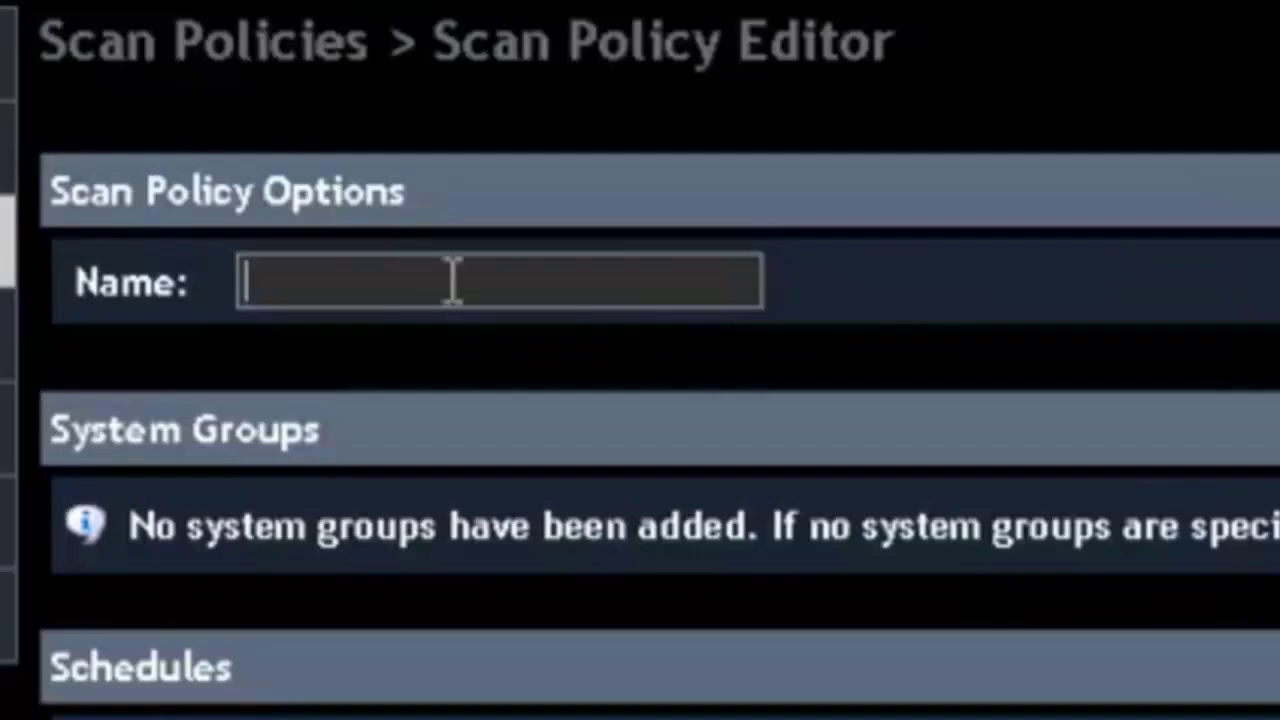
text(registry search)
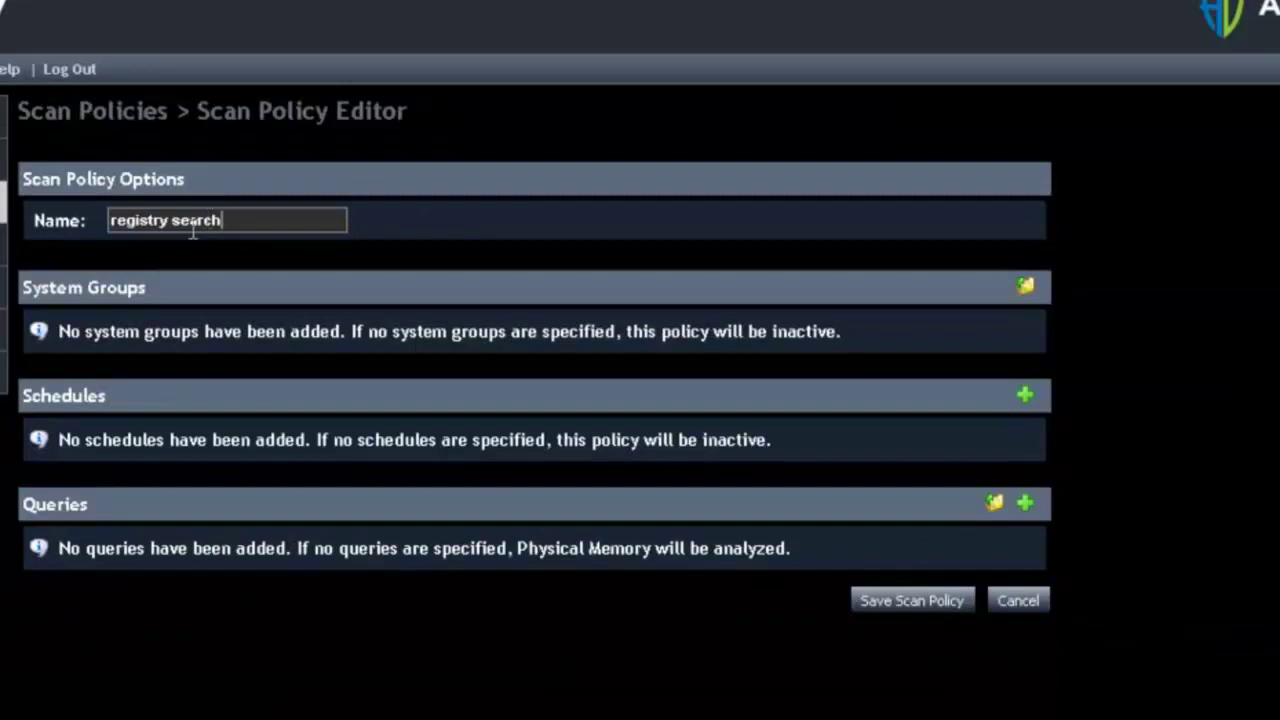
click(1028, 289)
mouse_move(1020, 322)
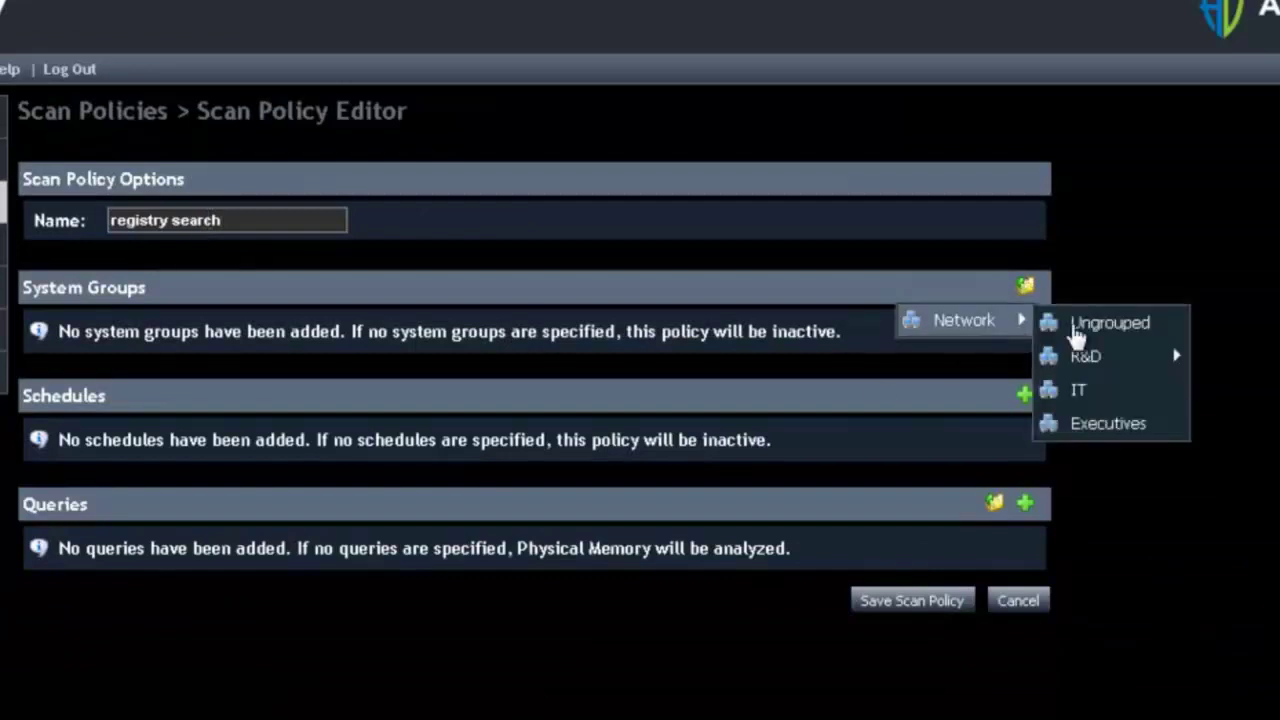
click(1094, 358)
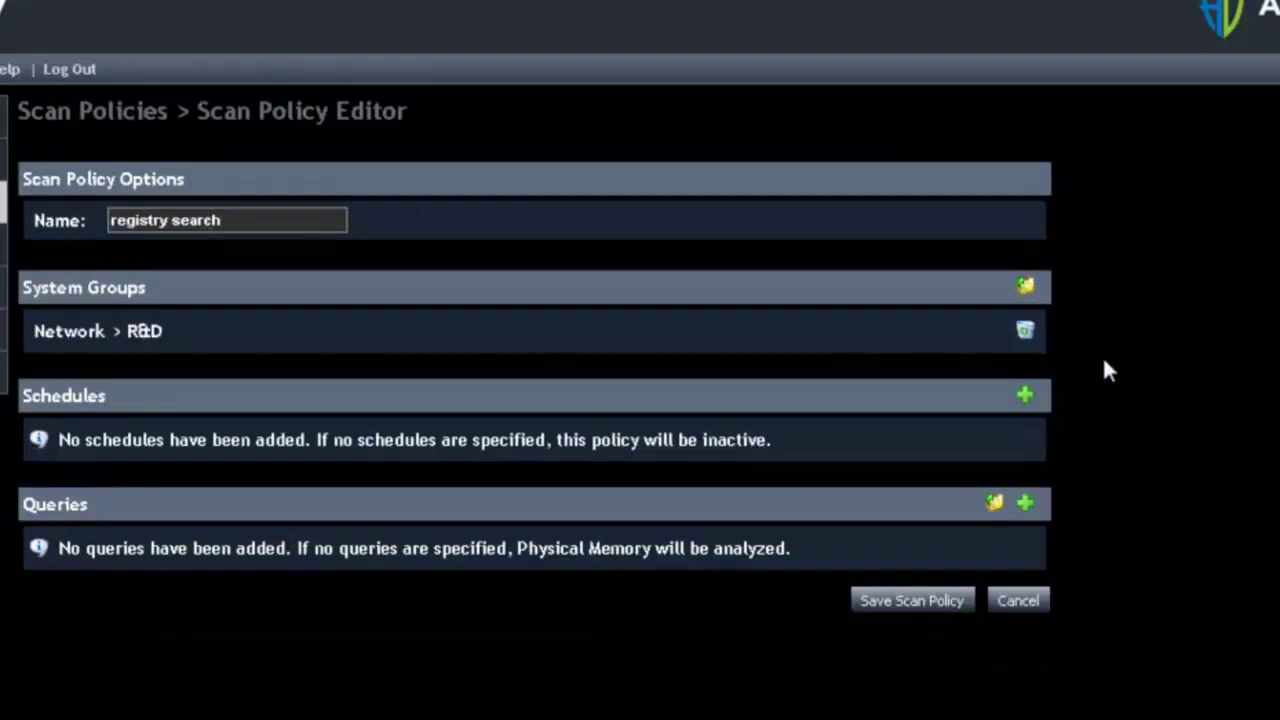
click(1025, 397)
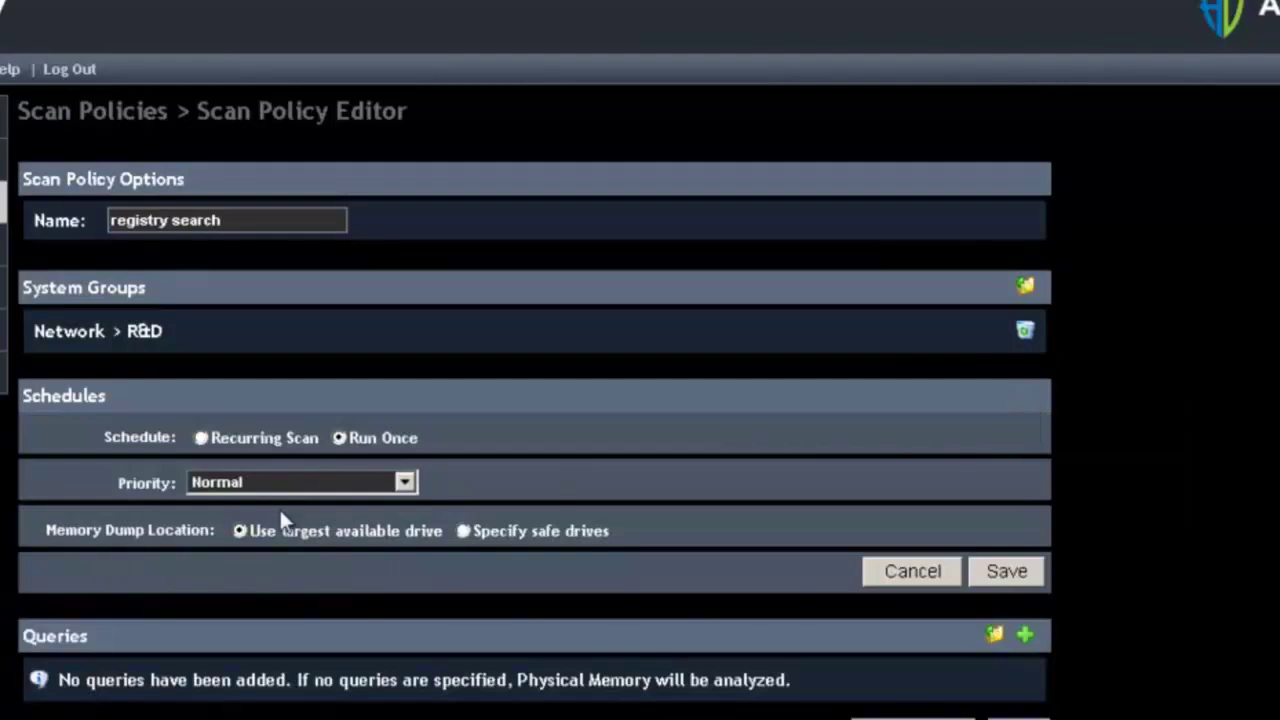
click(1006, 571)
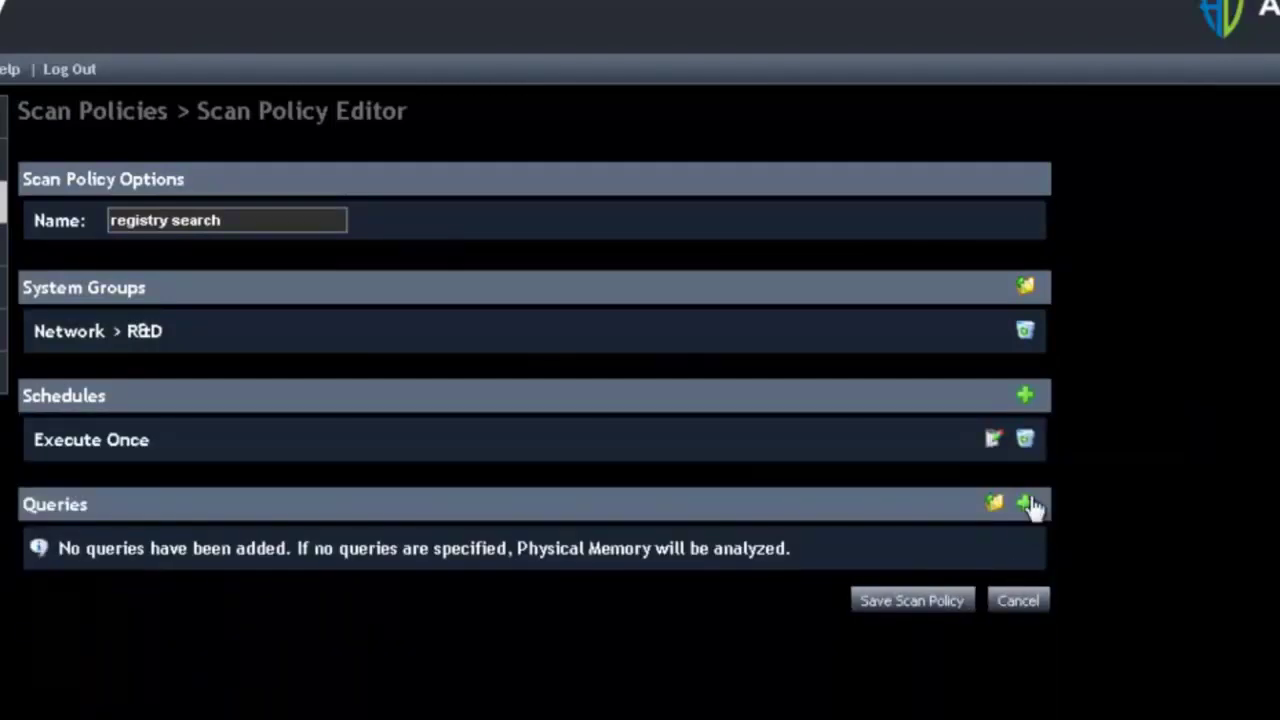
click(1025, 503)
Name the query 'registry search' and set it to look for LiveOS.Registry
click(192, 537)
text(registry search)
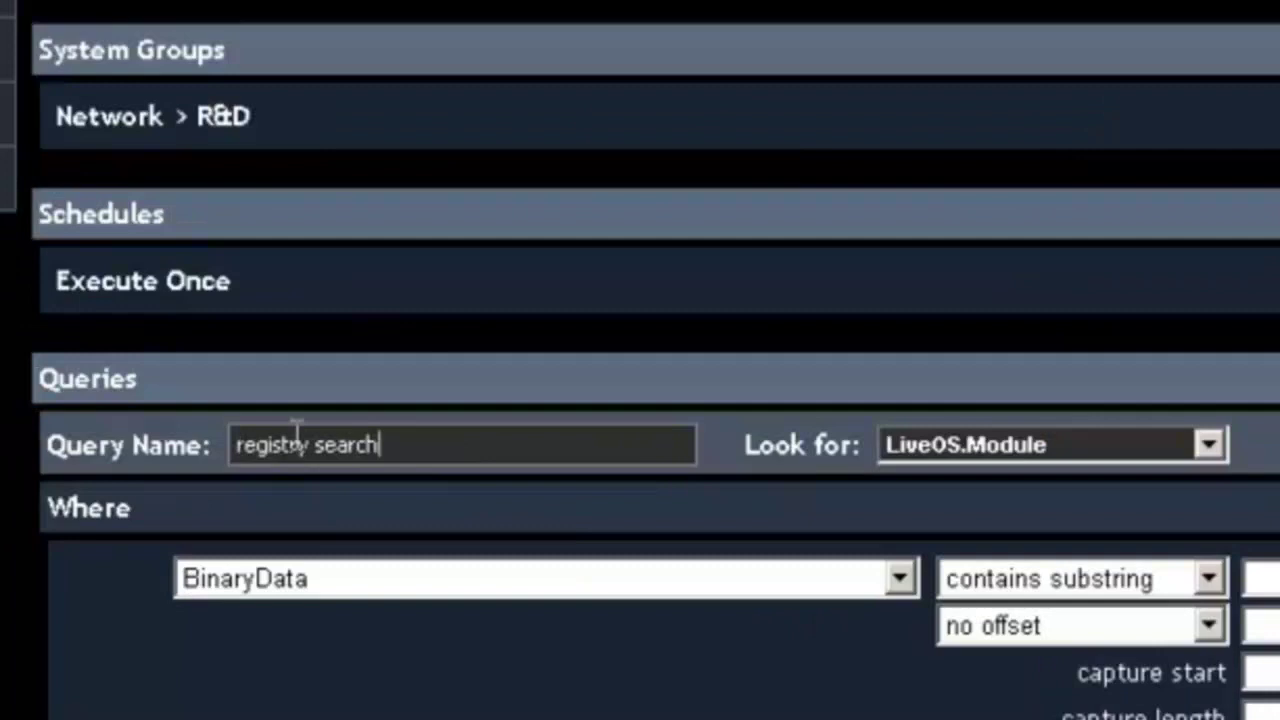
click(1208, 446)
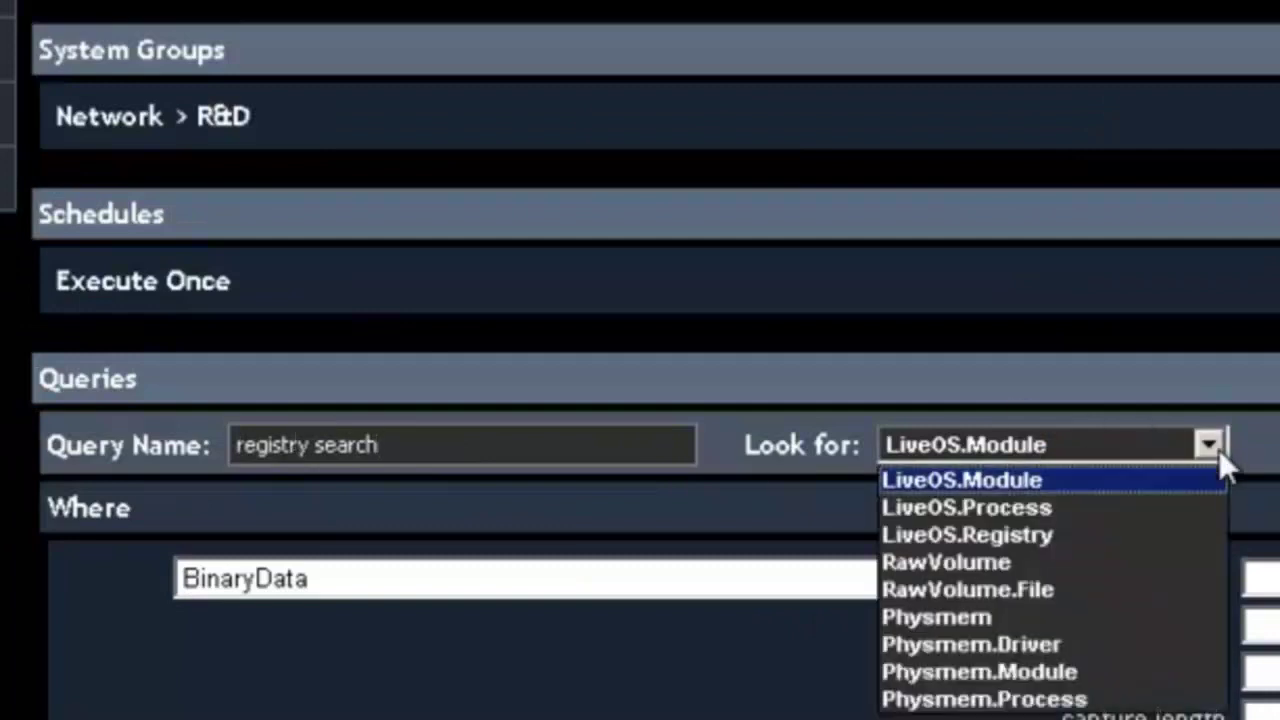
click(1108, 530)
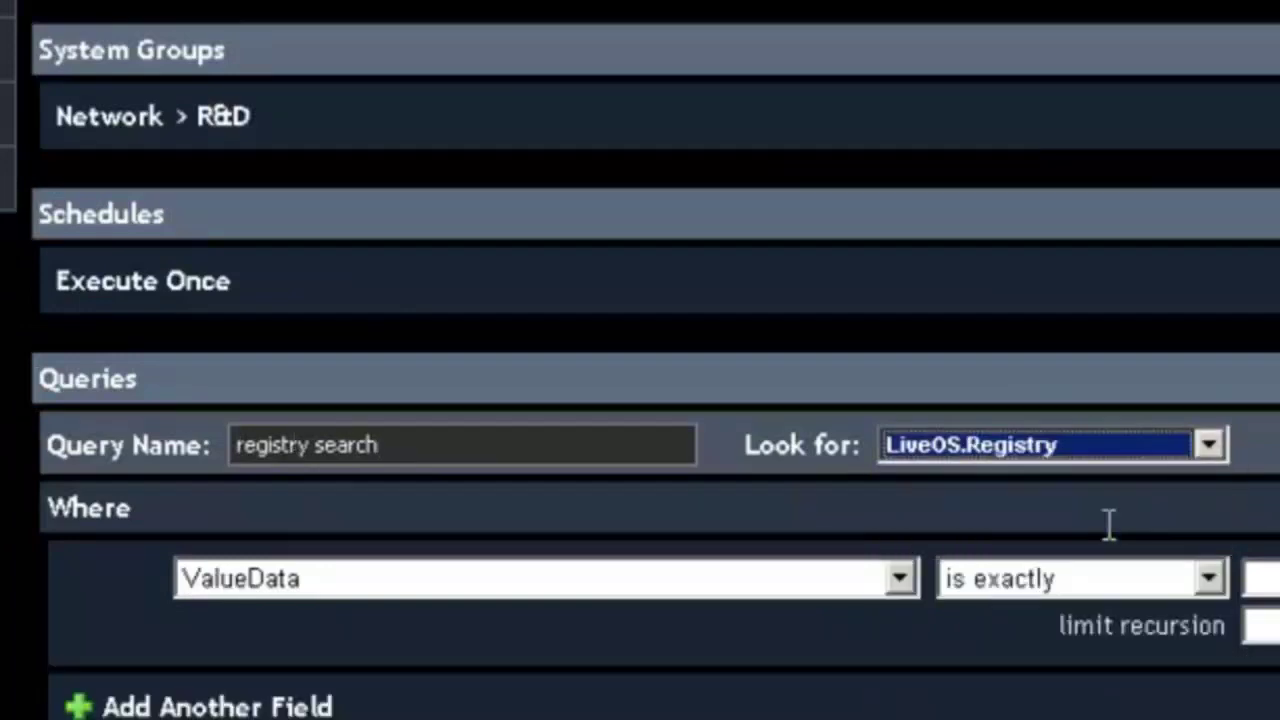
Match ValueName contains startmgr32, then save the query and the scan policy
click(902, 580)
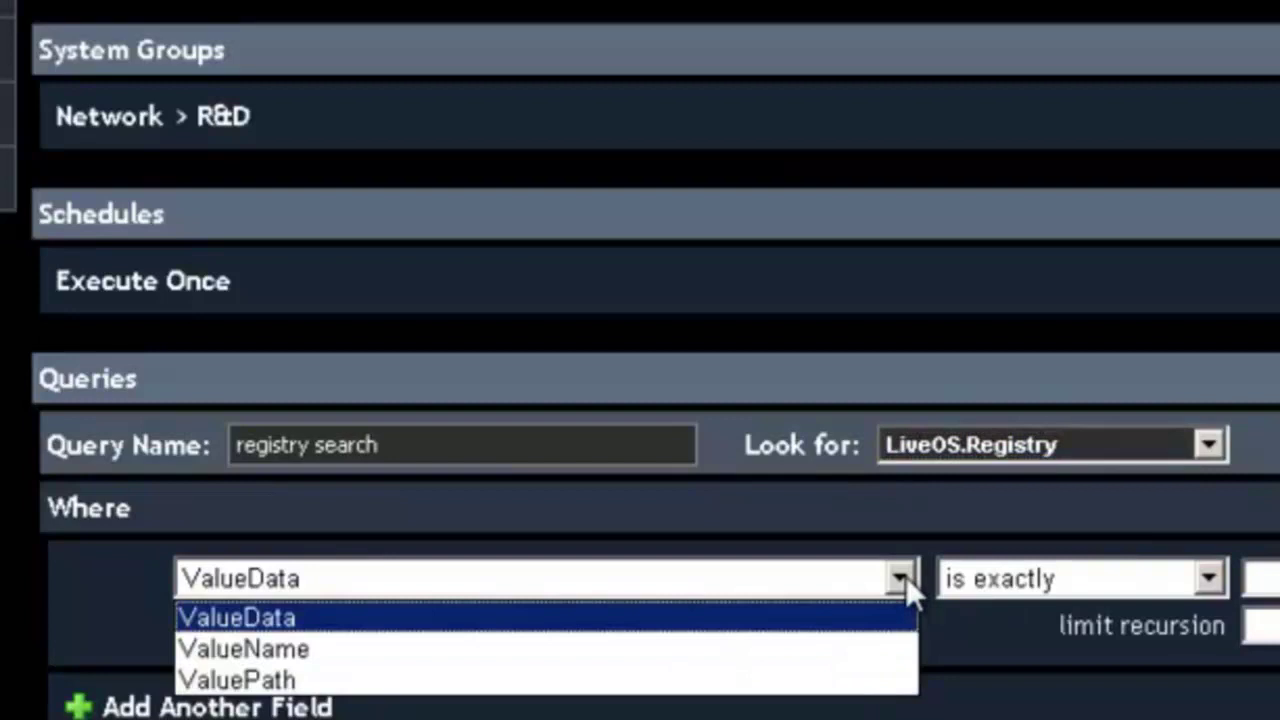
click(815, 642)
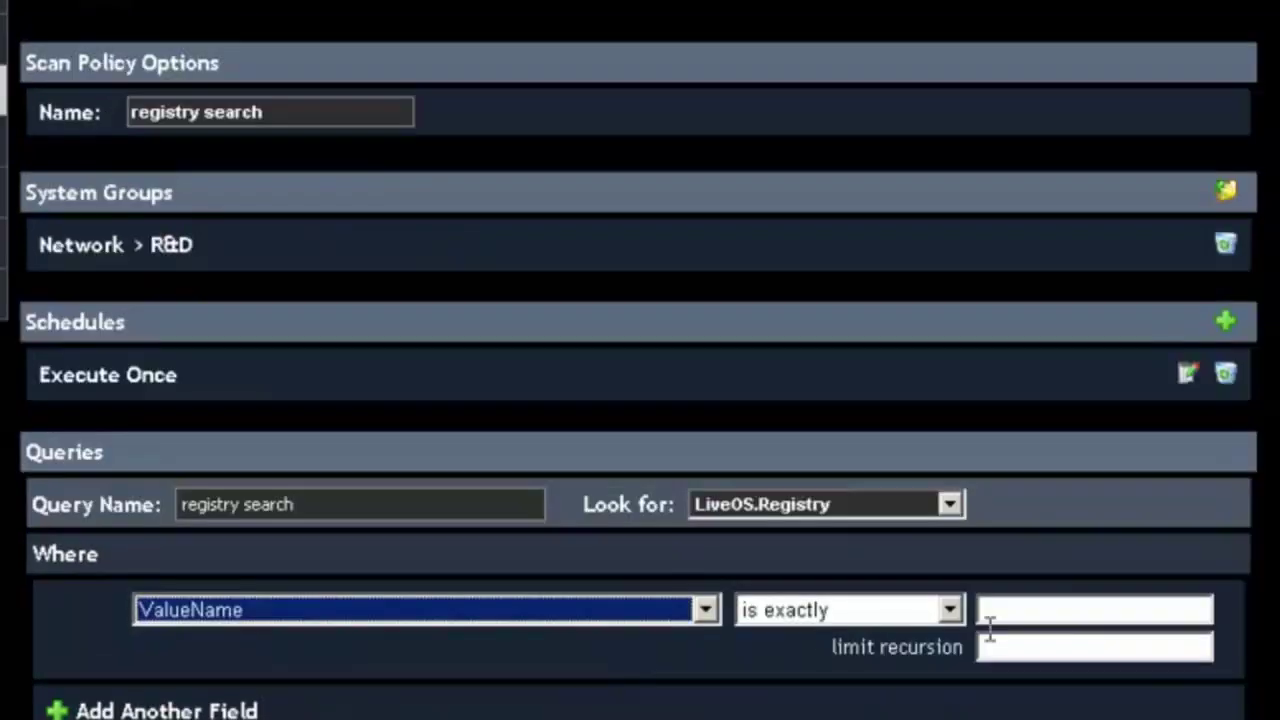
click(1262, 584)
text(st)
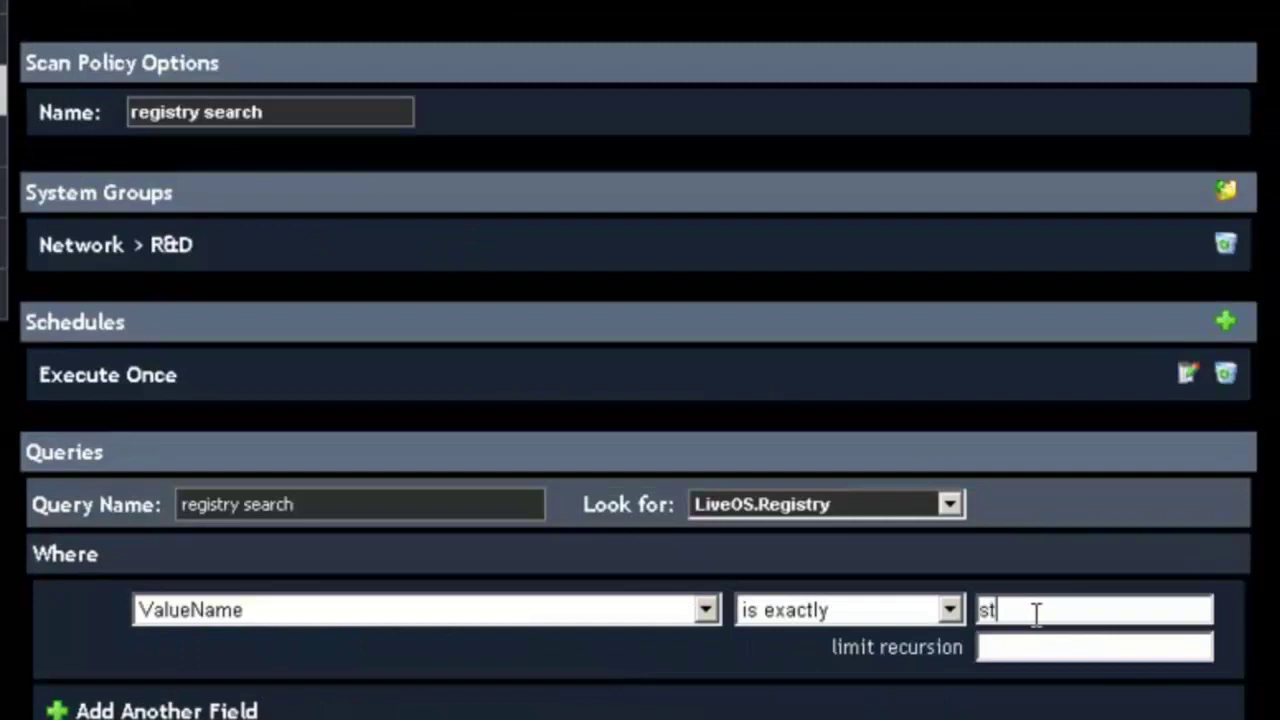
text(artmgr32)
click(951, 609)
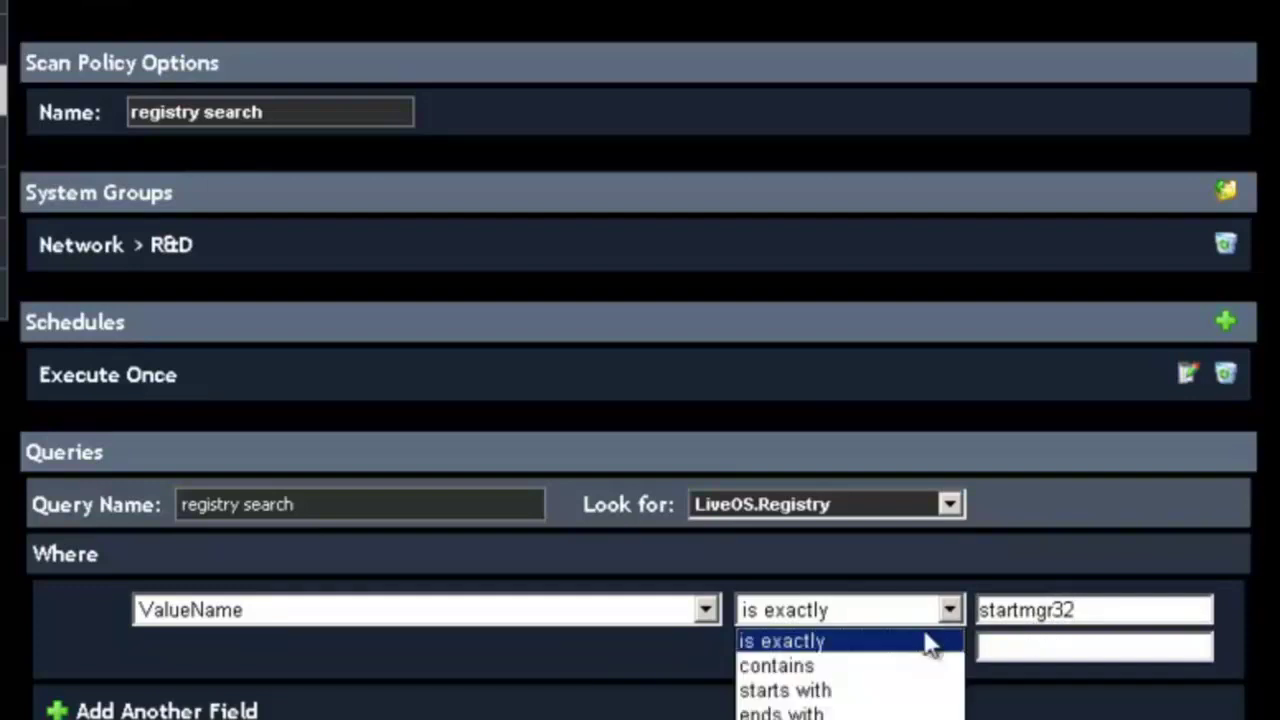
click(908, 668)
scroll(640, 400, down, 3)
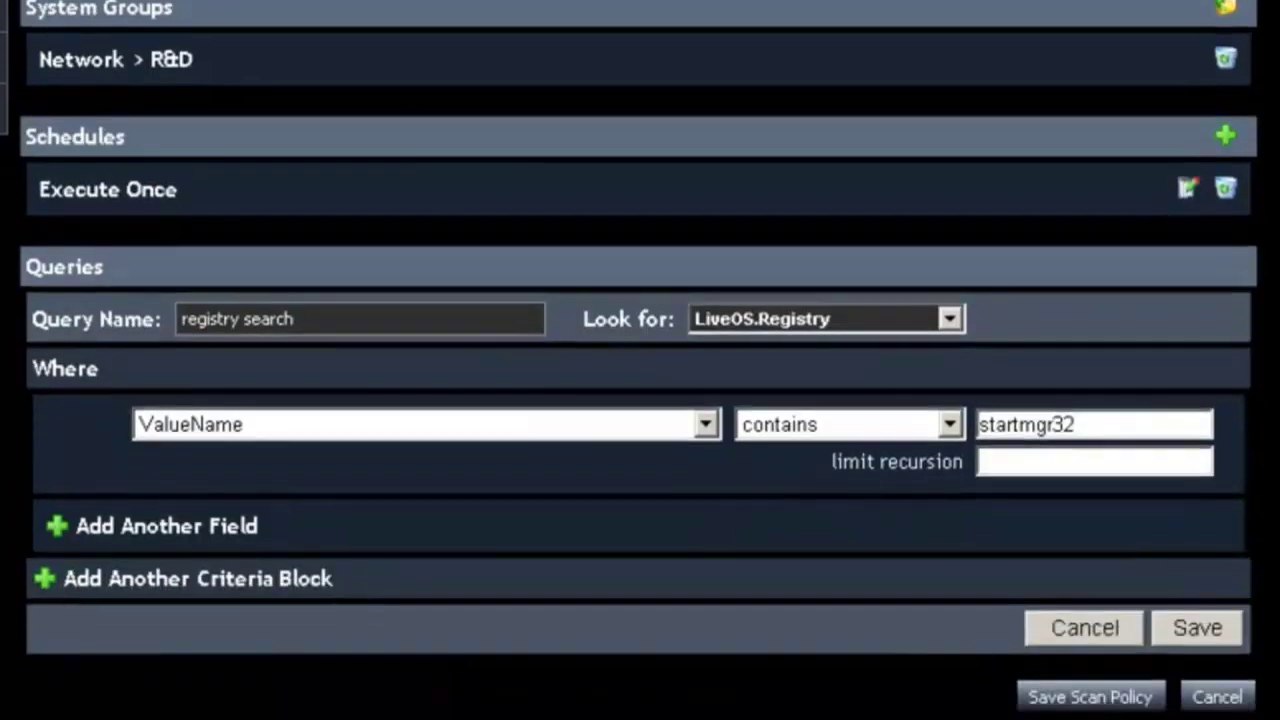
click(1116, 697)
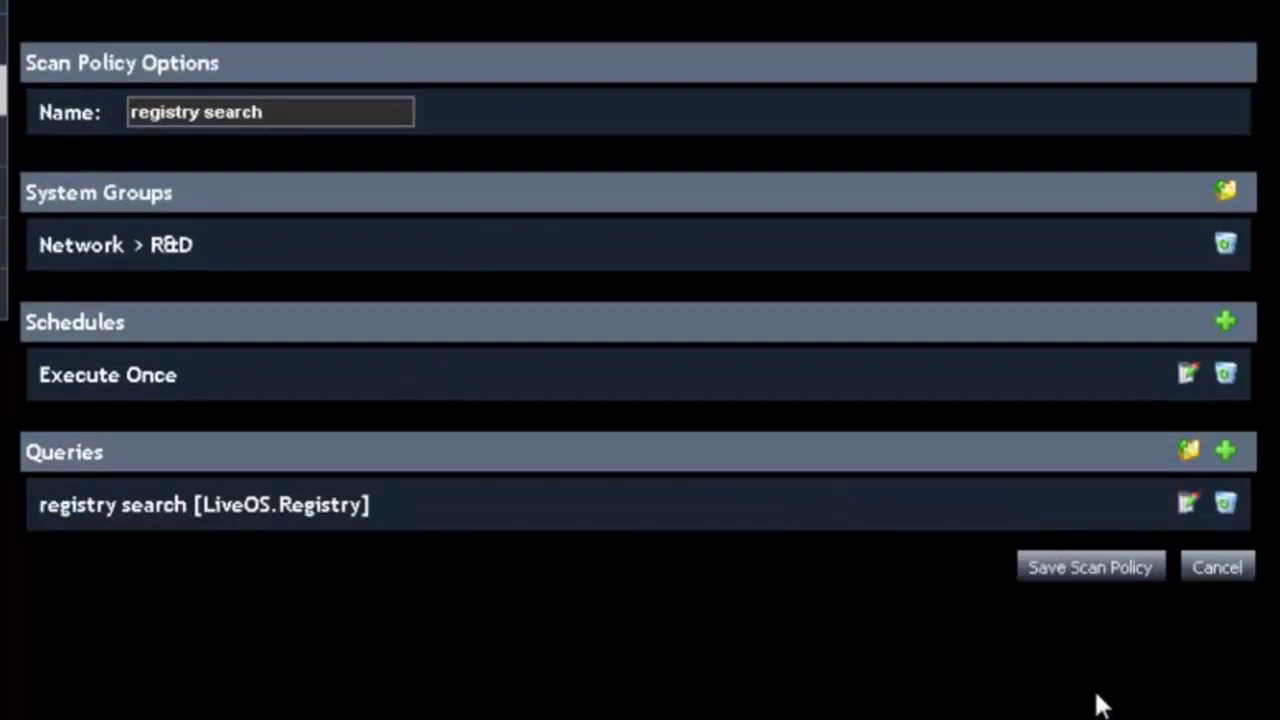
click(1090, 570)
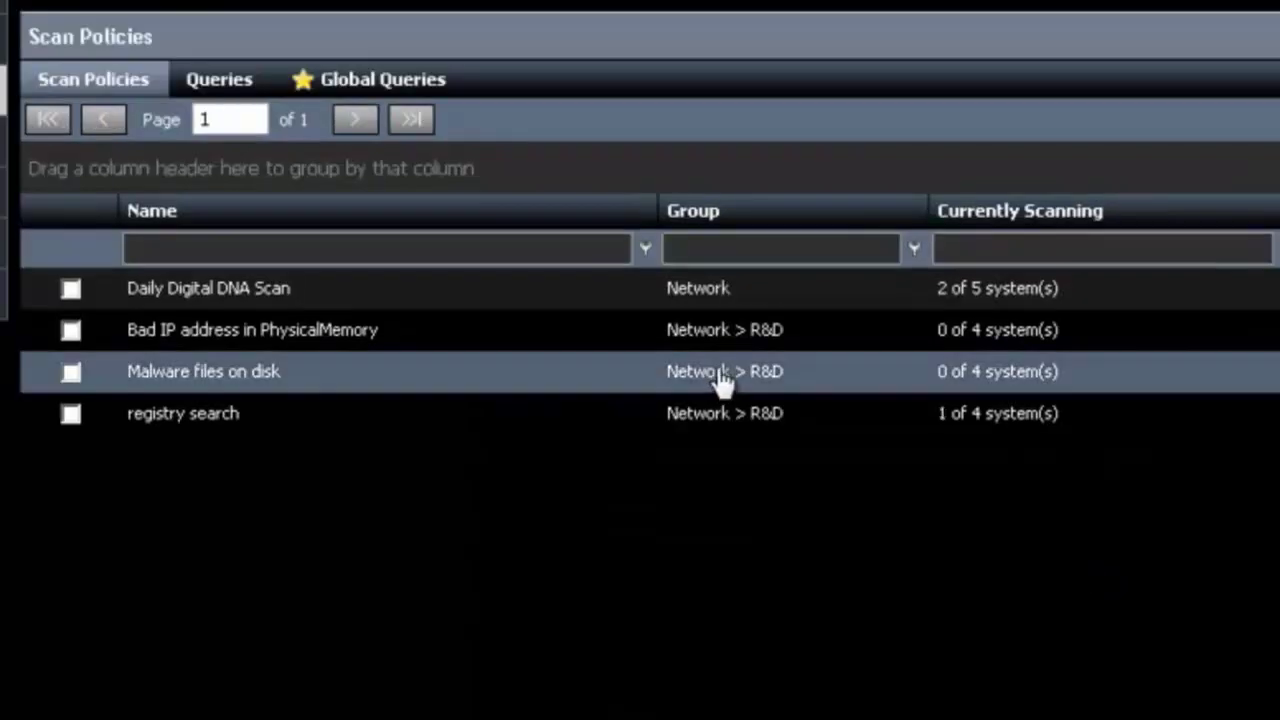
Open the registry search results, showing a MUICache hit for startmgr32.exe on DWB2
click(1017, 420)
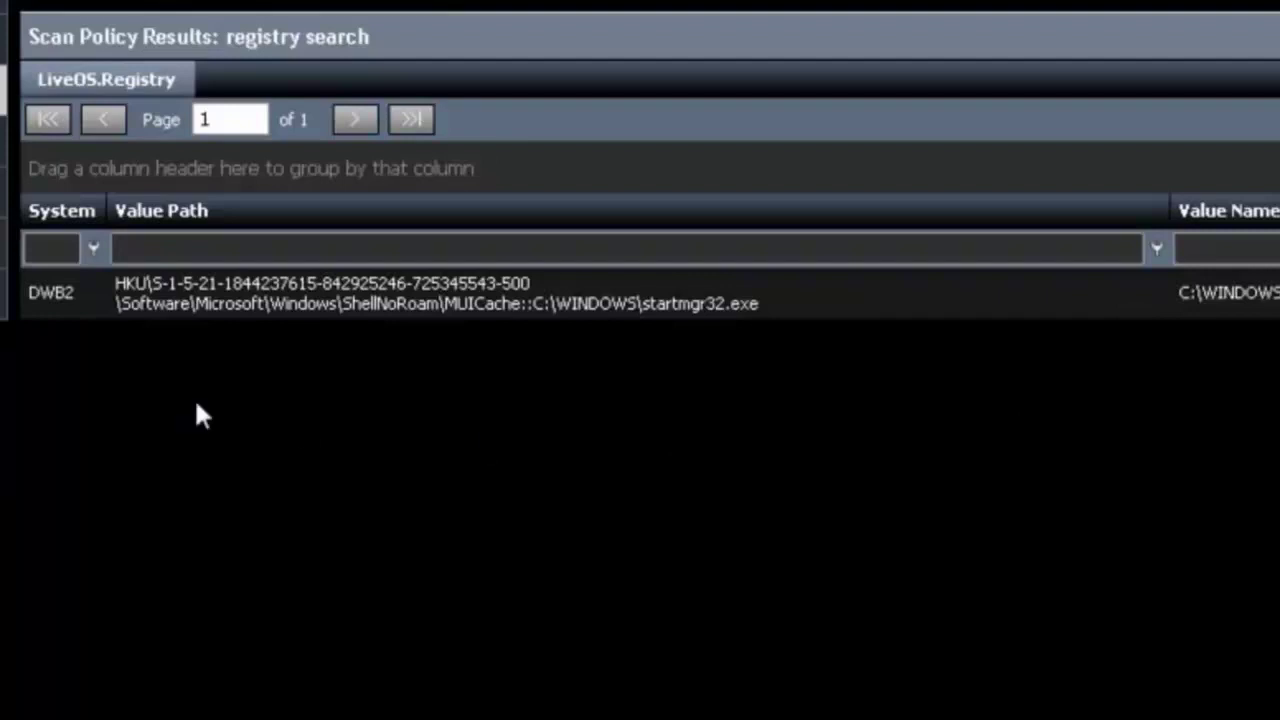